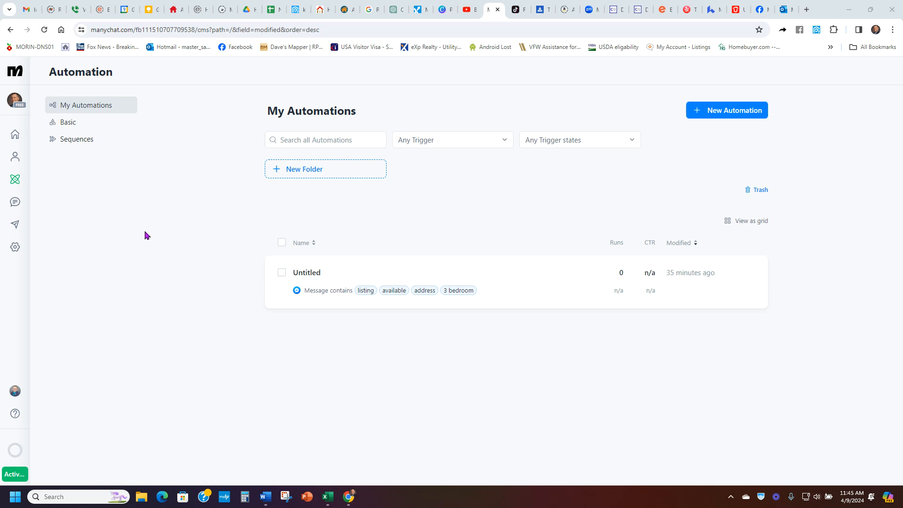
Step: Open the existing Untitled automation and examine its message flow
{"action": "left_click", "coordinate": [15, 134]}
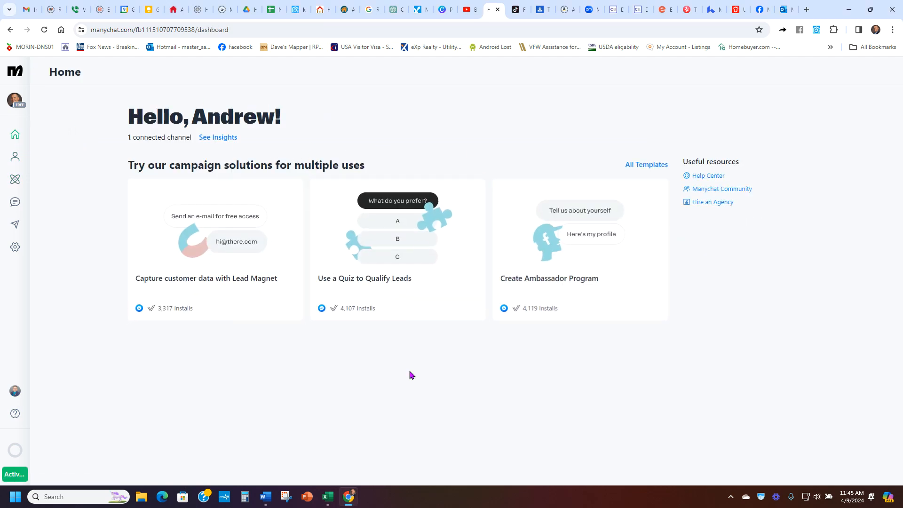
{"action": "left_click", "coordinate": [15, 180]}
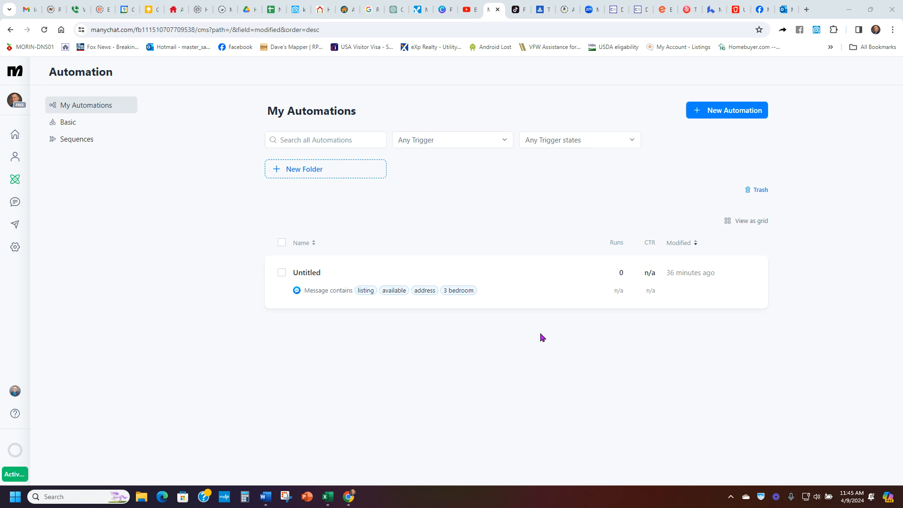
{"action": "left_click", "coordinate": [533, 284]}
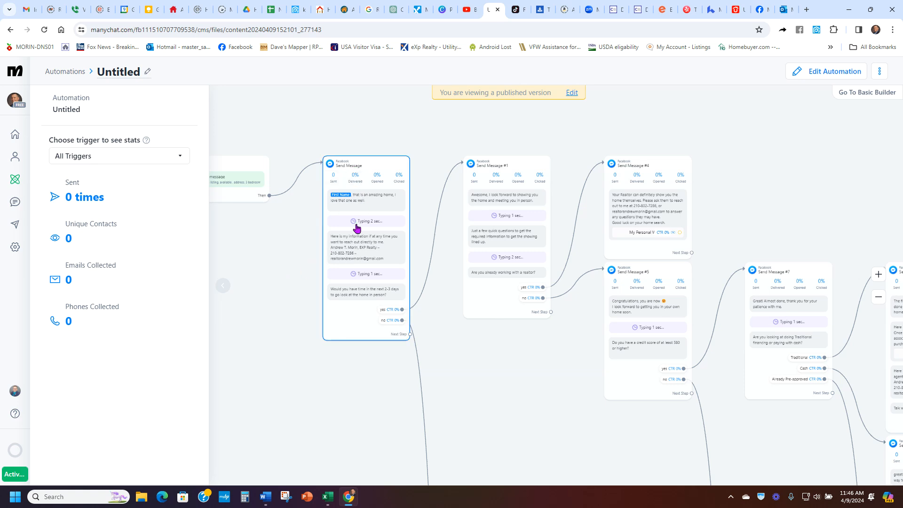
{"action": "scroll", "coordinate": [381, 262], "scroll_direction": "up", "scroll_amount": 2}
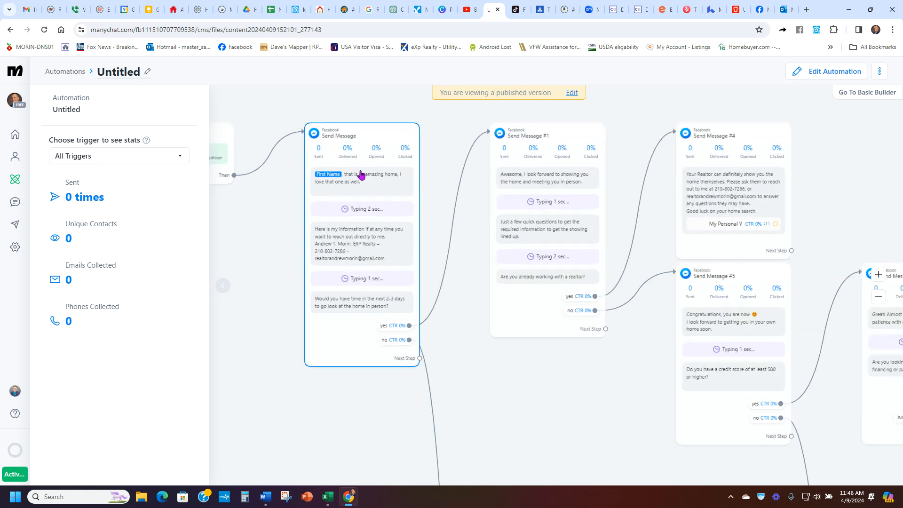
{"action": "scroll", "coordinate": [482, 235], "scroll_direction": "down", "scroll_amount": 3}
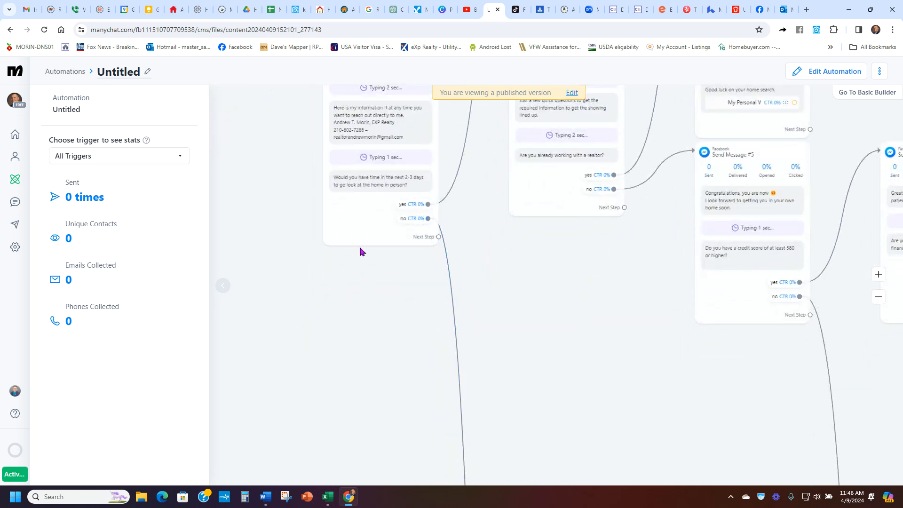
{"action": "left_click", "coordinate": [15, 179]}
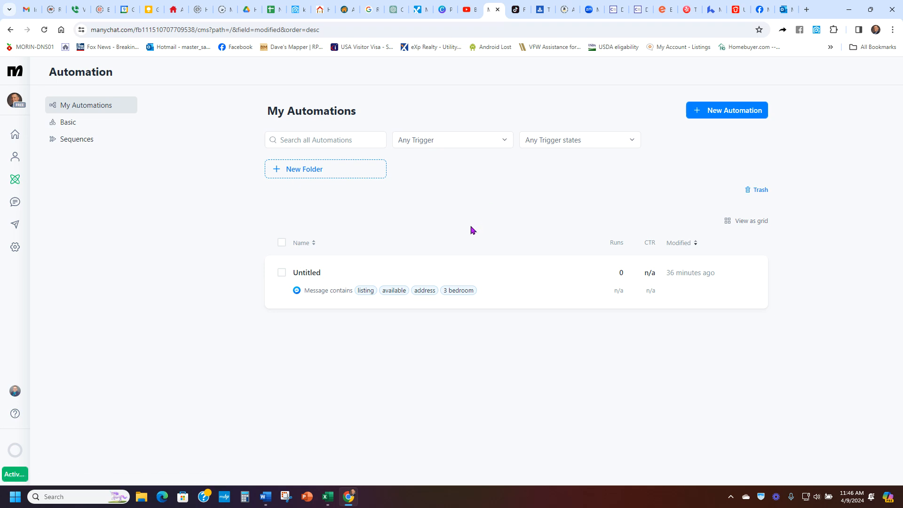
Step: Create a new automation, starting from scratch instead of a template
{"action": "left_click", "coordinate": [307, 173]}
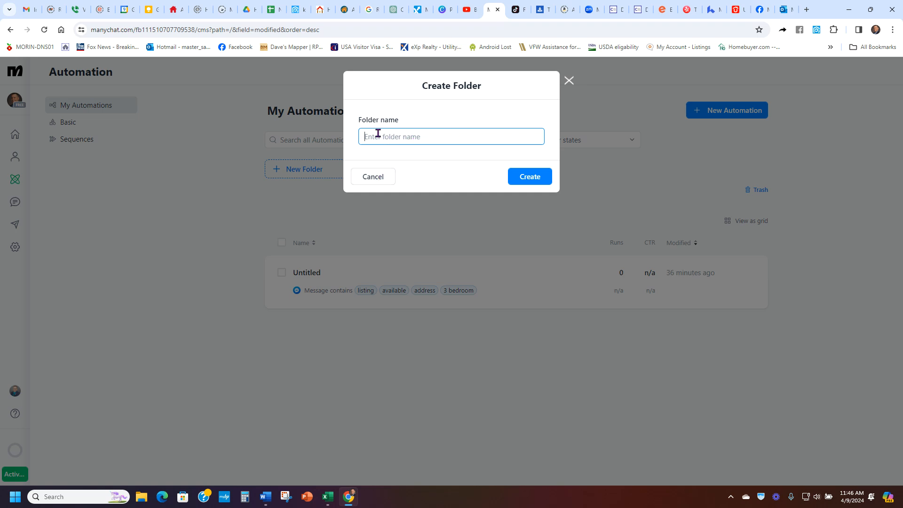
{"action": "left_click", "coordinate": [360, 177]}
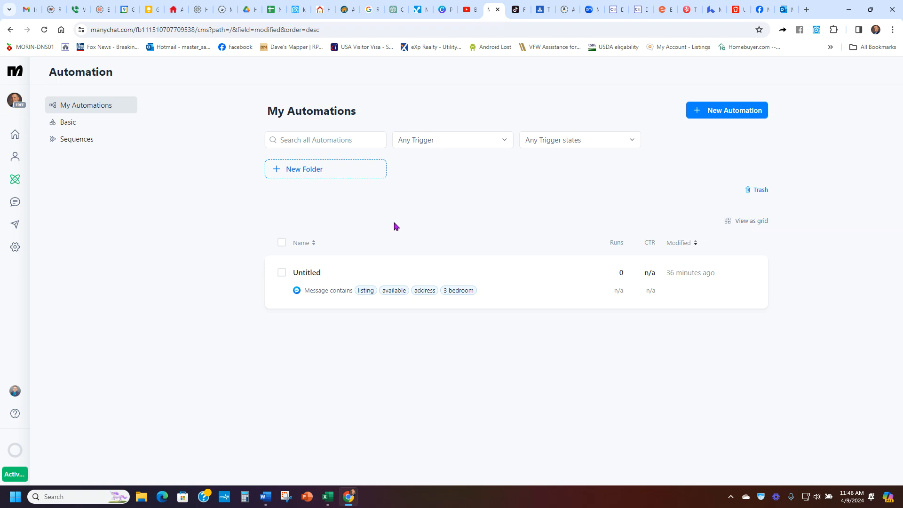
{"action": "left_click", "coordinate": [725, 111]}
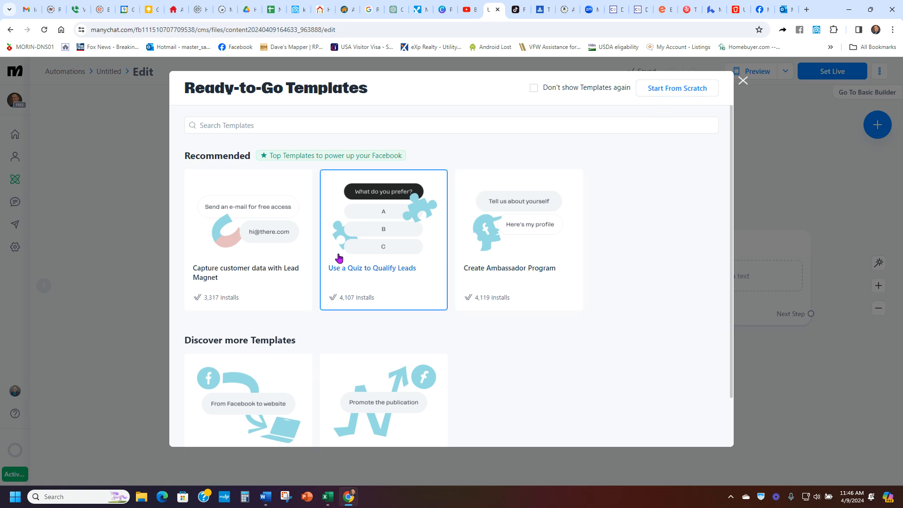
{"action": "left_click", "coordinate": [670, 89]}
{"action": "left_click_drag", "start_coordinate": [592, 203], "coordinate": [323, 150]}
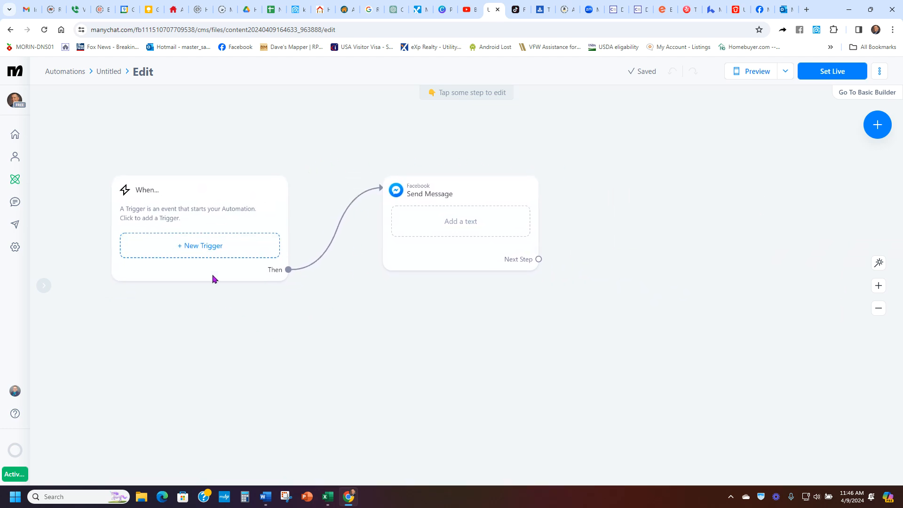
Step: Add a Messenger trigger for when a user sends a message, detecting specific words
{"action": "left_click", "coordinate": [203, 247]}
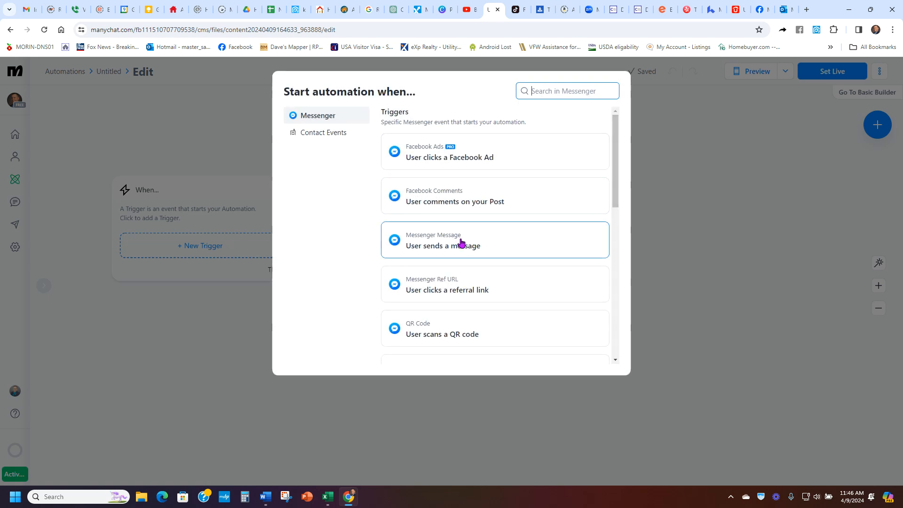
{"action": "scroll", "coordinate": [534, 219], "scroll_direction": "down", "scroll_amount": 2}
{"action": "scroll", "coordinate": [536, 235], "scroll_direction": "up", "scroll_amount": 2}
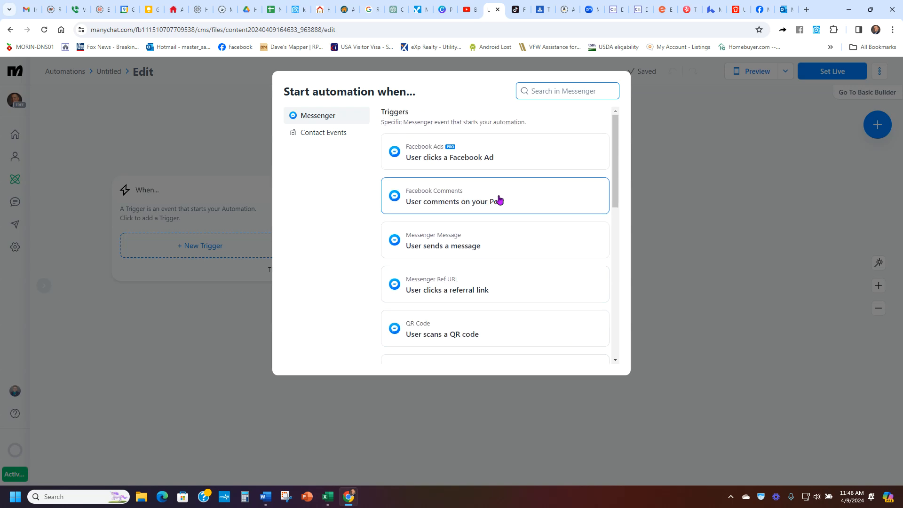
{"action": "left_click", "coordinate": [508, 249]}
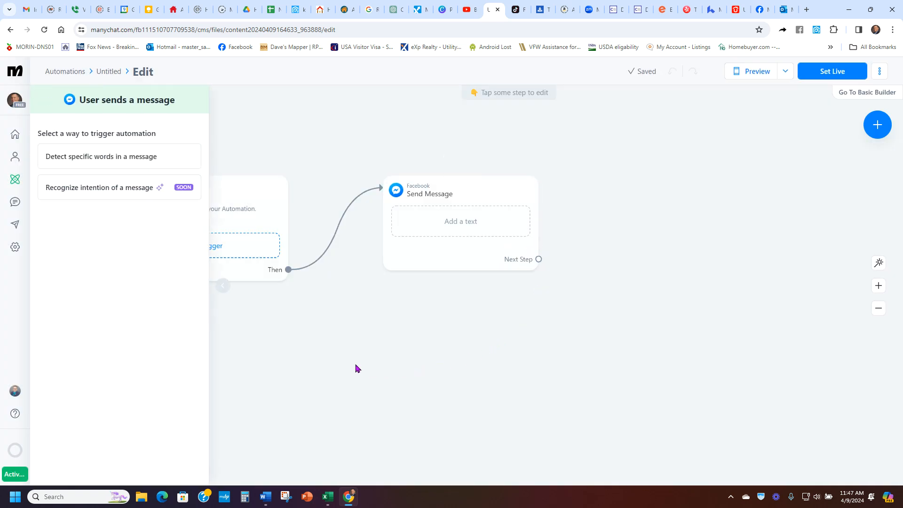
{"action": "left_click", "coordinate": [100, 155]}
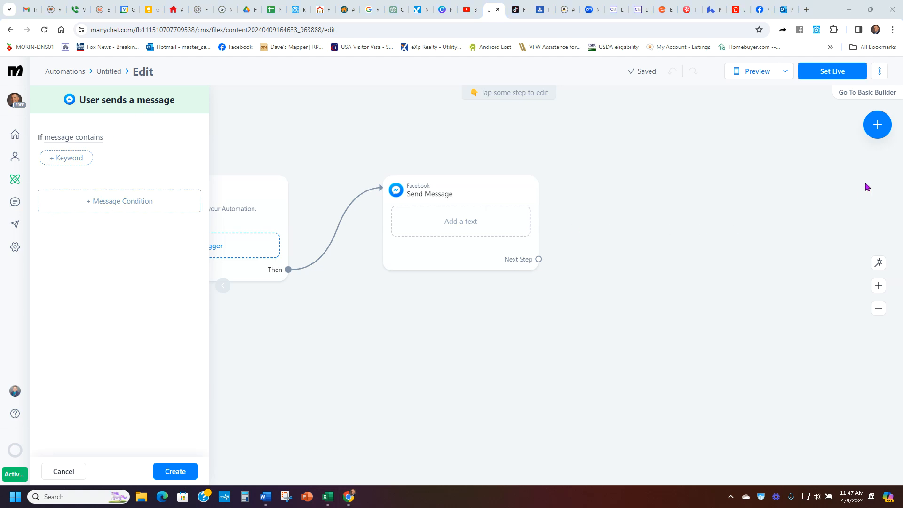
Step: Set the trigger keywords to listing, available and home, and create the trigger
{"action": "left_click", "coordinate": [61, 158]}
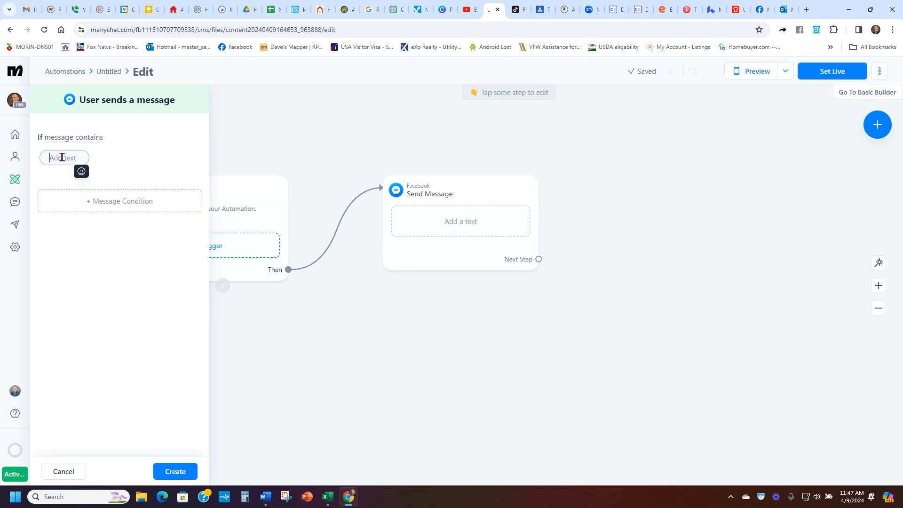
{"action": "type", "text": "listing"}
{"action": "key", "text": "Return"}
{"action": "left_click", "coordinate": [129, 162]}
{"action": "type", "text": "avaia"}
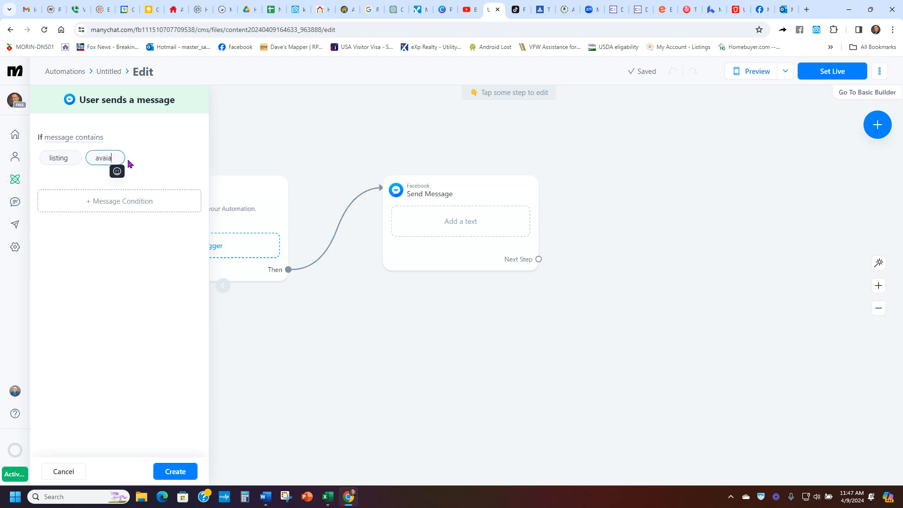
{"action": "type", "text": "ble"}
{"action": "right_click", "coordinate": [106, 158]}
{"action": "left_click", "coordinate": [125, 171]}
{"action": "left_click", "coordinate": [172, 168]}
{"action": "left_click", "coordinate": [165, 156]}
{"action": "type", "text": "home"}
{"action": "left_click", "coordinate": [98, 295]}
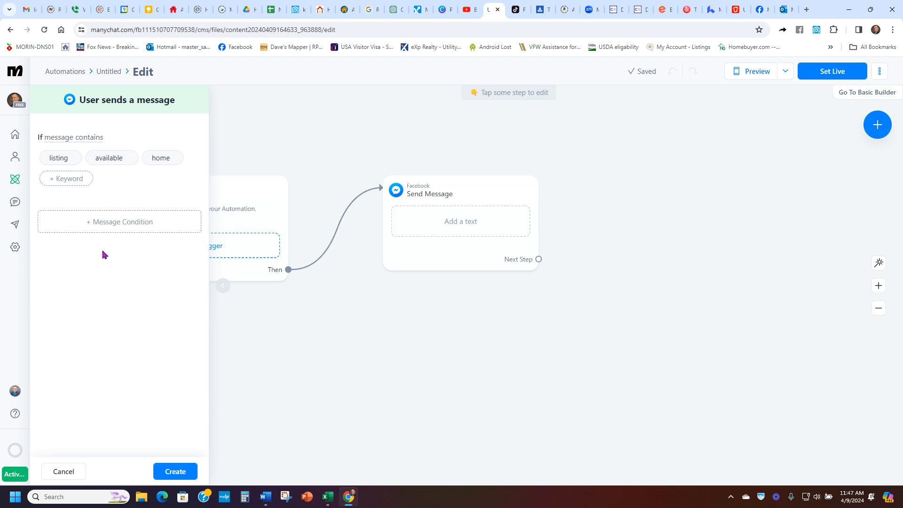
{"action": "left_click", "coordinate": [175, 471]}
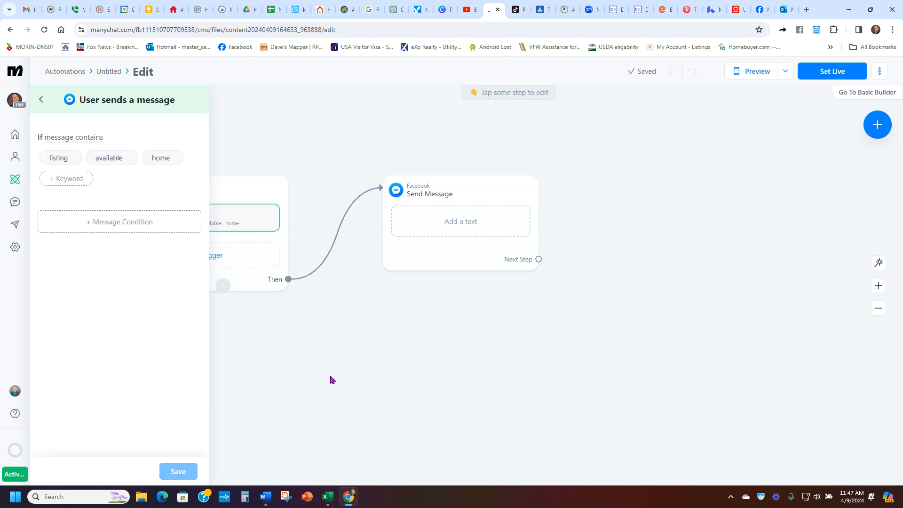
{"action": "left_click", "coordinate": [266, 403]}
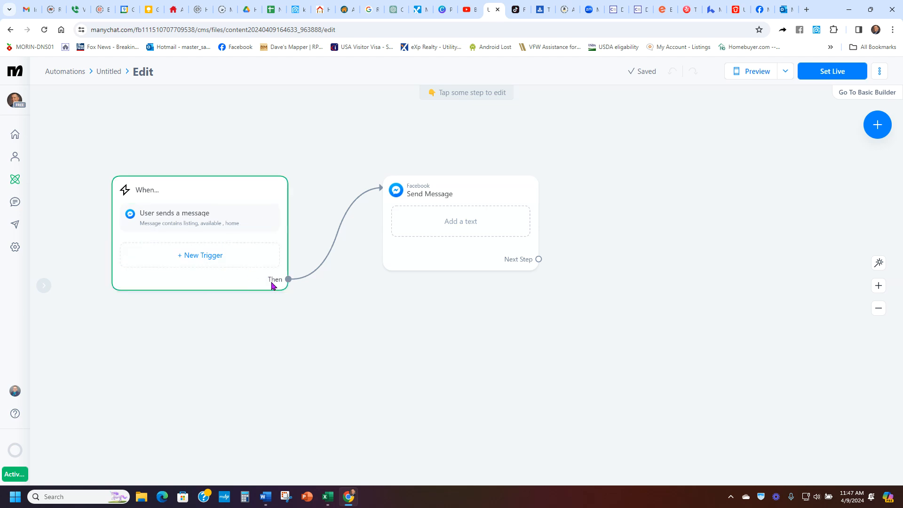
Step: Write the first message text as the First Name field followed by ", Thank you for reaching out about the home!"
{"action": "left_click", "coordinate": [452, 225]}
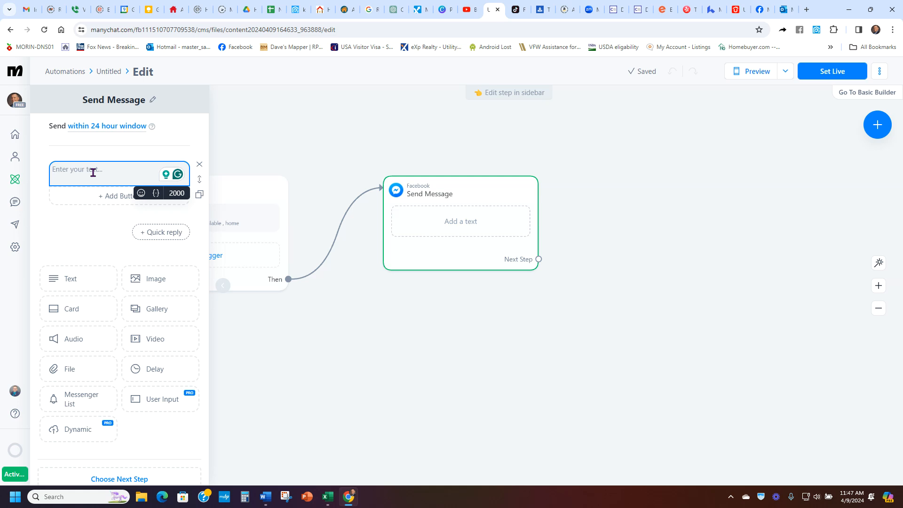
{"action": "left_click", "coordinate": [156, 194]}
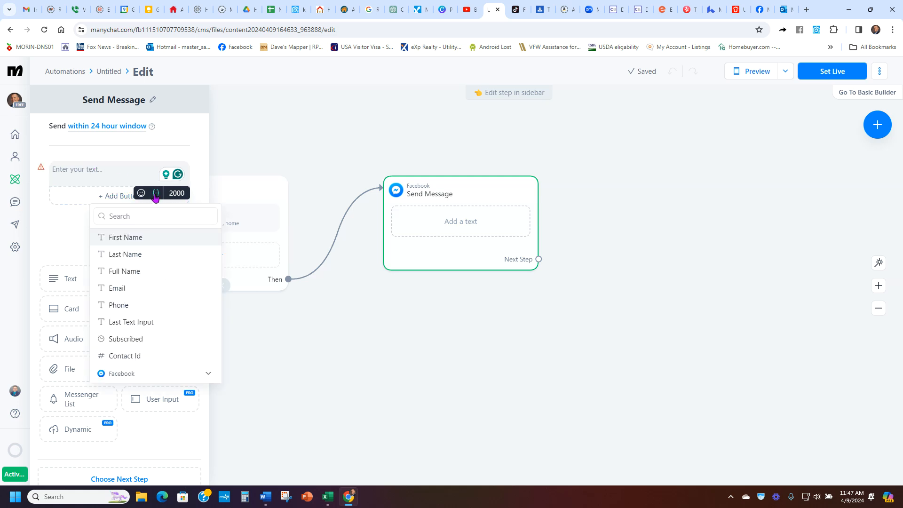
{"action": "left_click", "coordinate": [134, 238]}
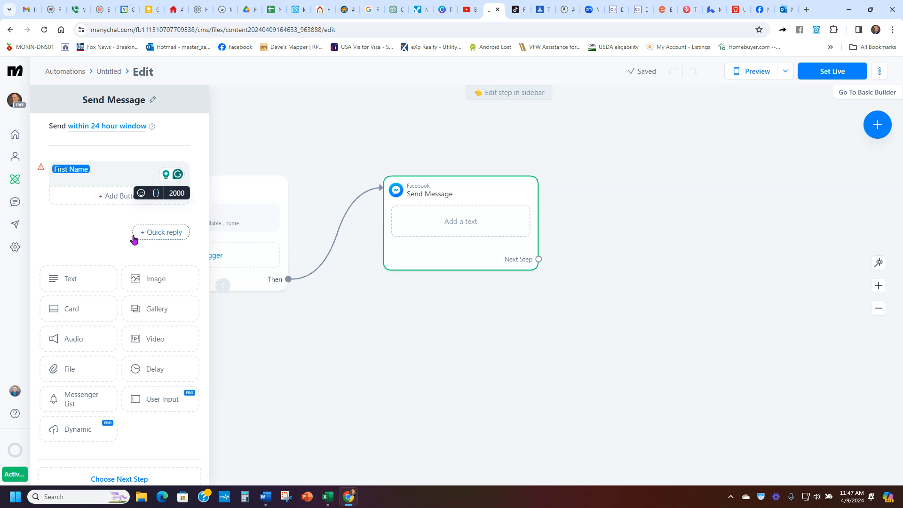
{"action": "type", "text": ", "}
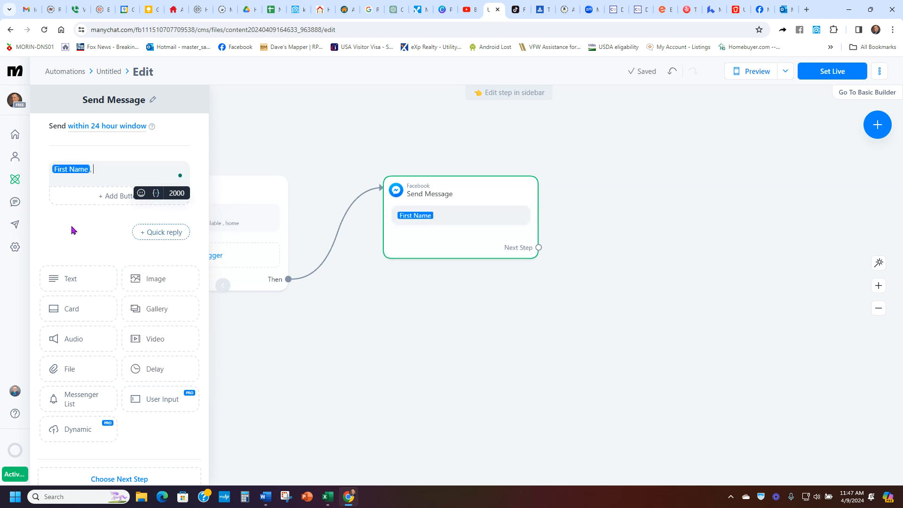
{"action": "type", "text": "Thank you for reaching about the home!"}
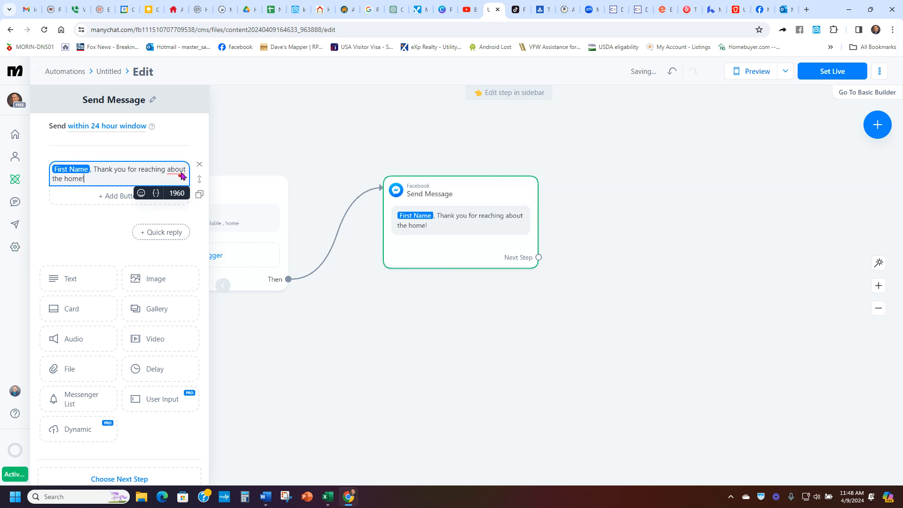
{"action": "mouse_move", "coordinate": [168, 168]}
{"action": "left_click", "coordinate": [184, 197]}
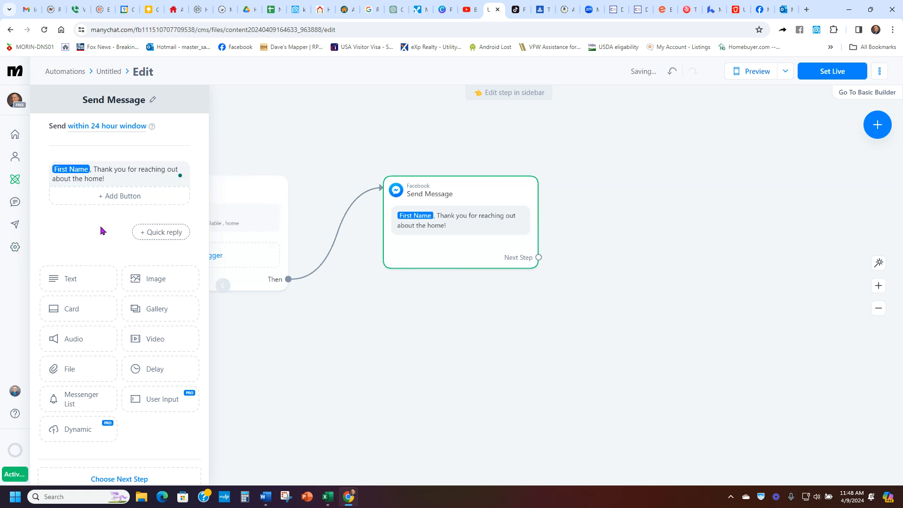
Step: Add a second text block reading "I am looking forward to working with you!"
{"action": "left_click", "coordinate": [90, 283]}
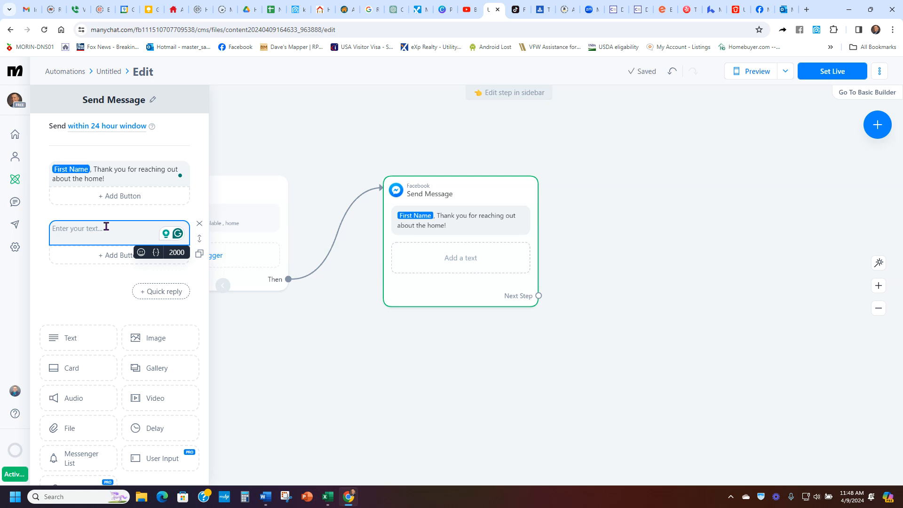
{"action": "type", "text": "I"}
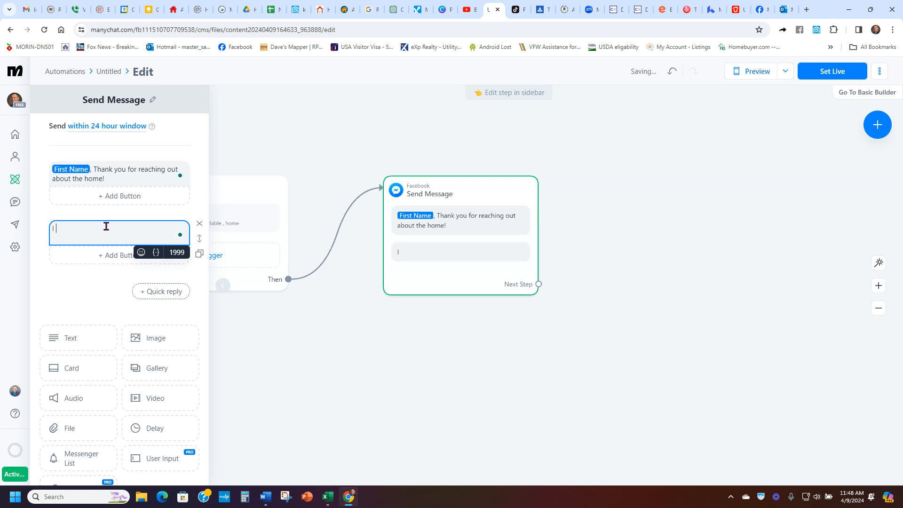
{"action": "type", "text": " am"}
{"action": "key", "text": "BackSpace"}
{"action": "type", "text": "am lokign forward to working"}
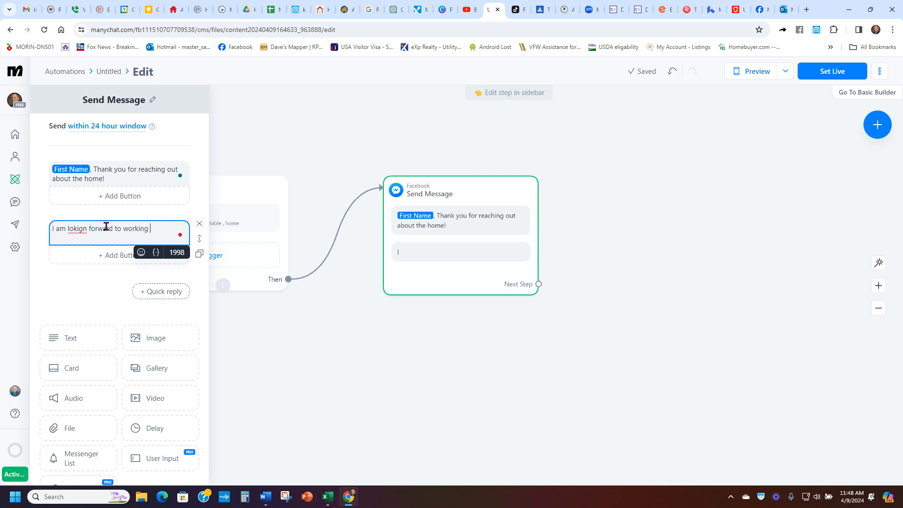
{"action": "type", "text": " with you!"}
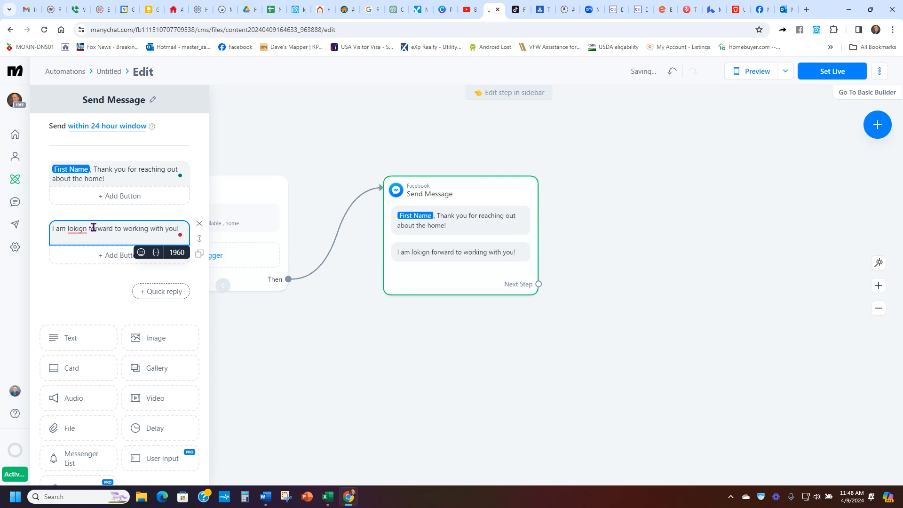
{"action": "right_click", "coordinate": [77, 229]}
{"action": "left_click", "coordinate": [82, 243]}
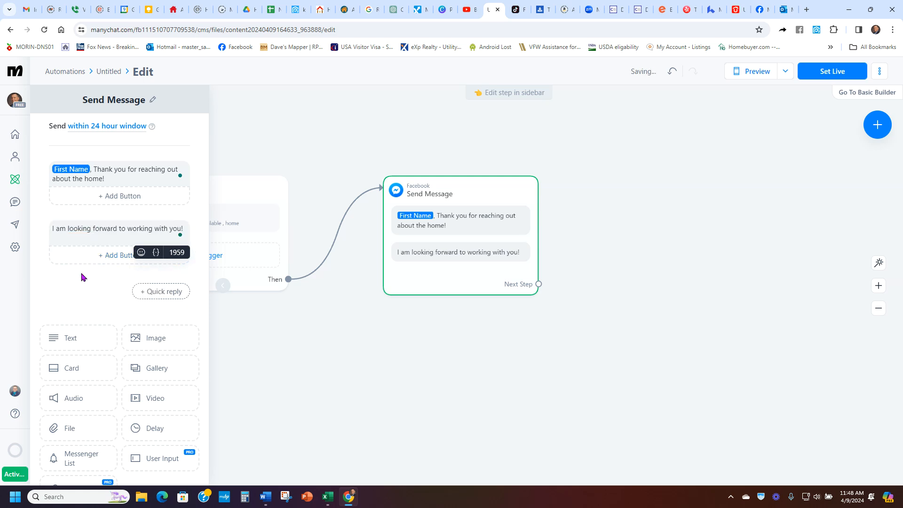
{"action": "left_click", "coordinate": [81, 279]}
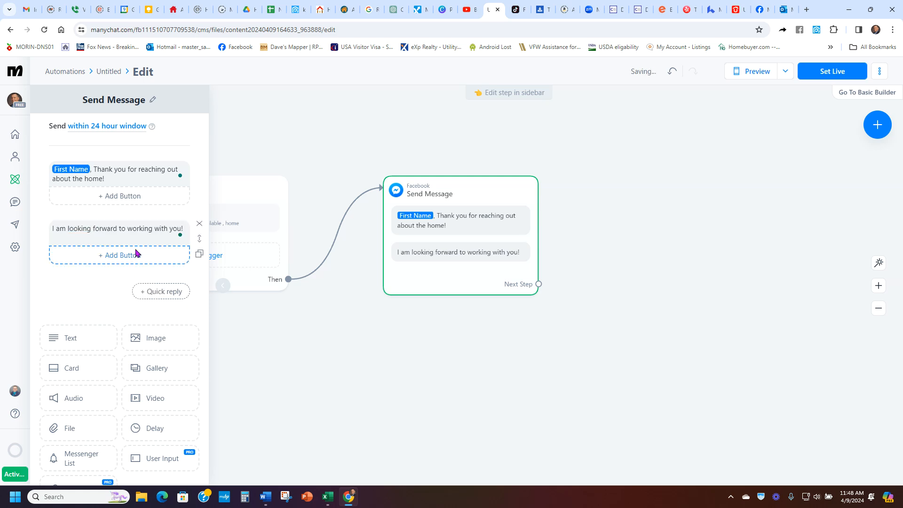
Step: Append a new line "Are you working with an agent?" to the second text block
{"action": "left_click", "coordinate": [173, 235]}
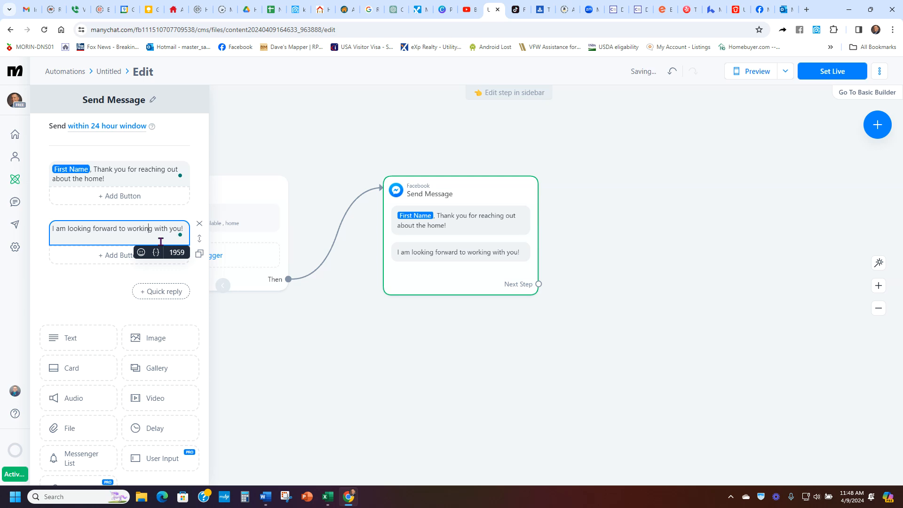
{"action": "key", "text": "Right"}
{"action": "key", "text": "Right"}
{"action": "key", "text": "Right"}
{"action": "key", "text": "Right"}
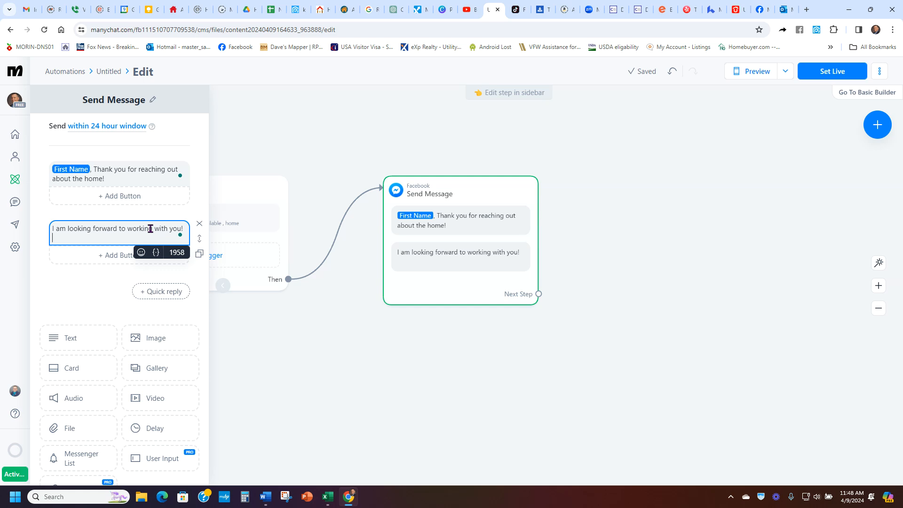
{"action": "type", "text": "working with an agent?"}
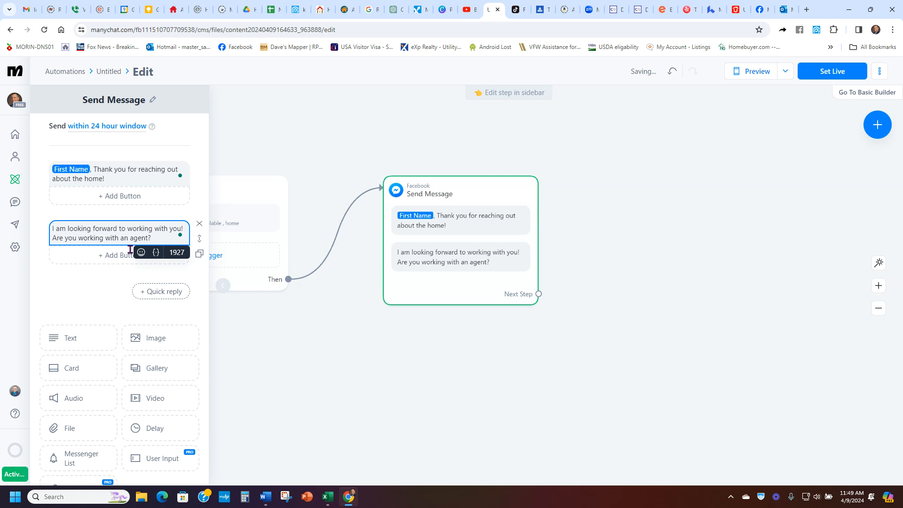
Step: Add two quick-reply buttons, Yes and No, to the greeting message
{"action": "left_click", "coordinate": [161, 291]}
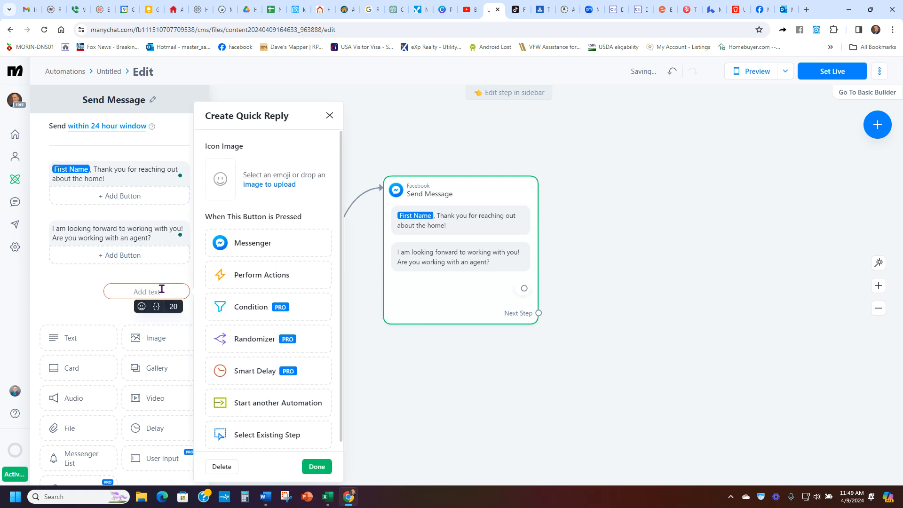
{"action": "type", "text": "Yes"}
{"action": "left_click", "coordinate": [85, 282]}
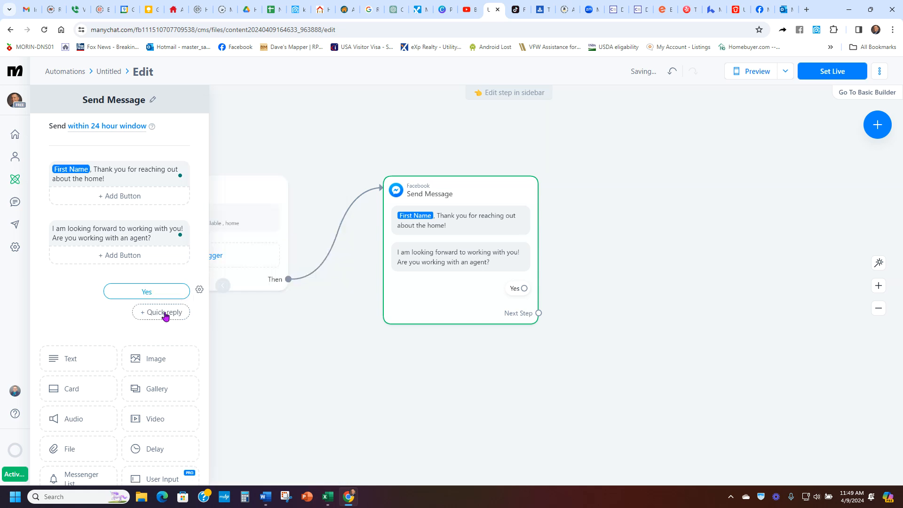
{"action": "left_click", "coordinate": [164, 314]}
{"action": "left_click", "coordinate": [150, 312]}
{"action": "type", "text": "No"}
{"action": "left_click", "coordinate": [119, 321]}
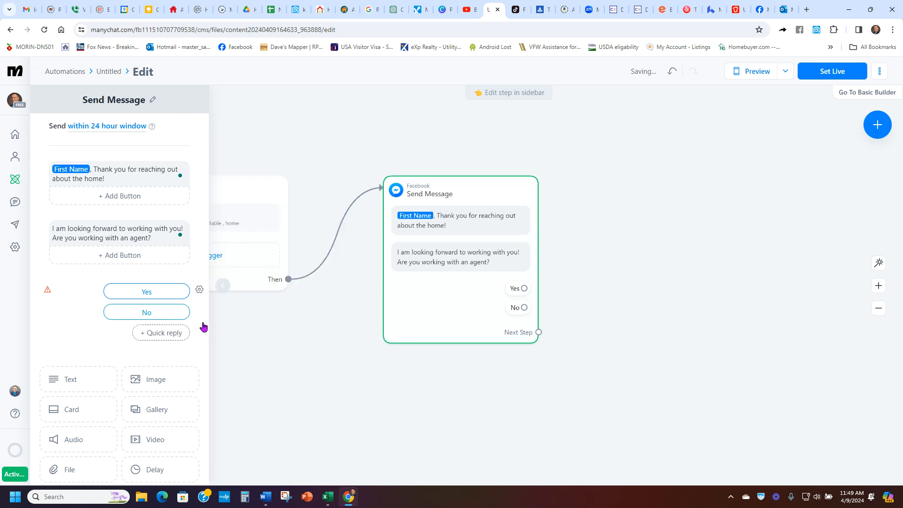
Step: Connect the Yes quick reply to a new Messenger Send Message step
{"action": "left_click_drag", "start_coordinate": [489, 312], "coordinate": [449, 320]}
{"action": "left_click_drag", "start_coordinate": [563, 346], "coordinate": [522, 359]}
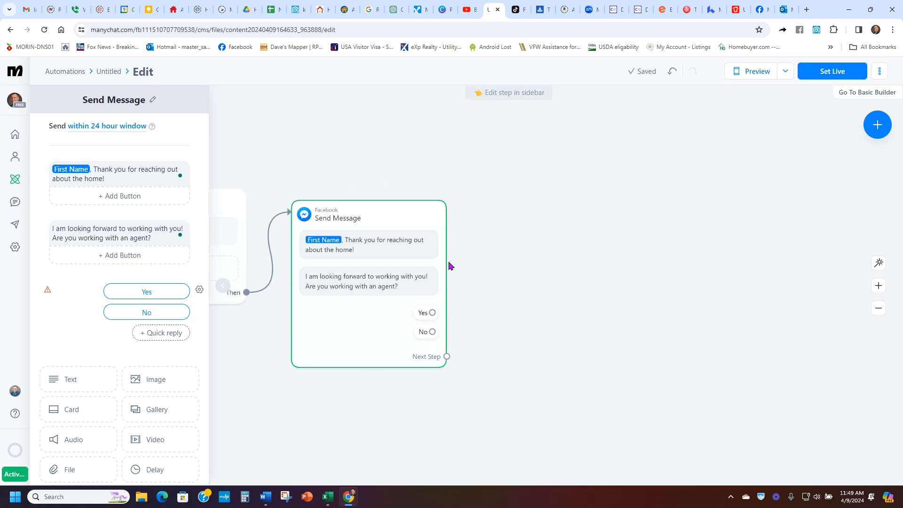
{"action": "left_click", "coordinate": [432, 313]}
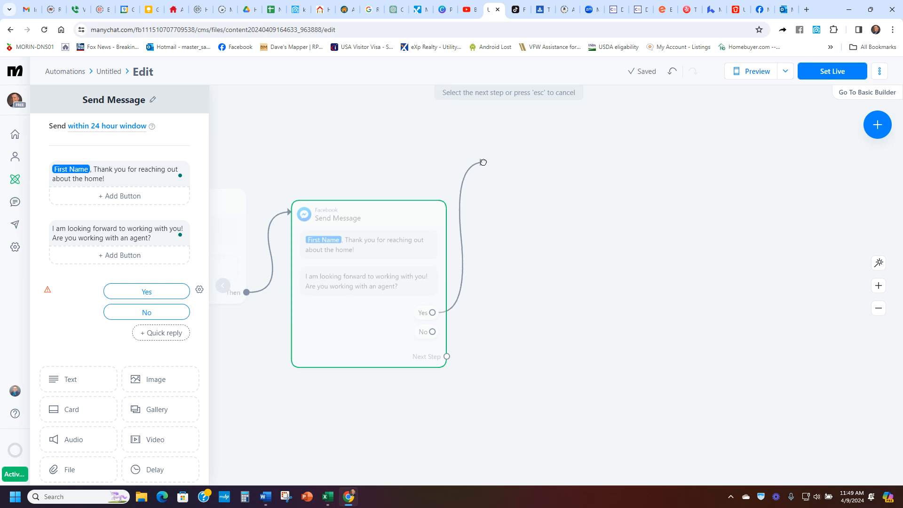
{"action": "left_click", "coordinate": [484, 160]}
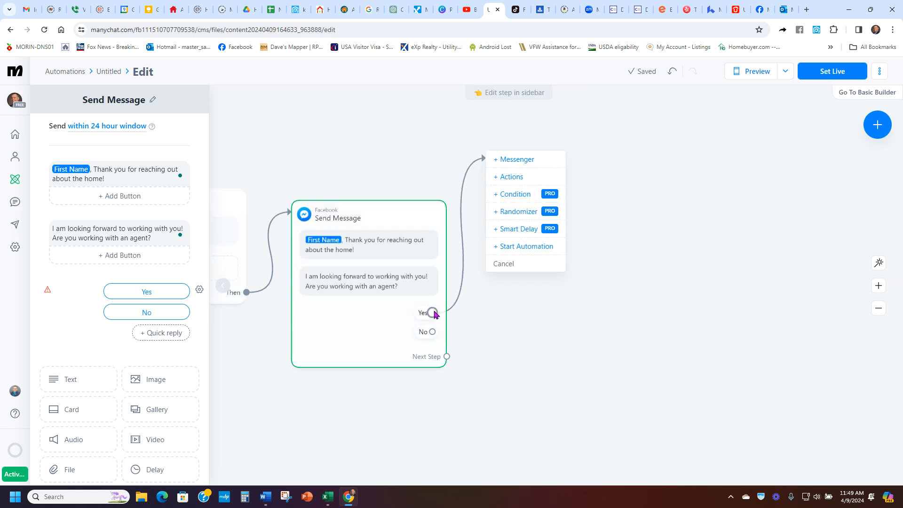
{"action": "left_click", "coordinate": [517, 161]}
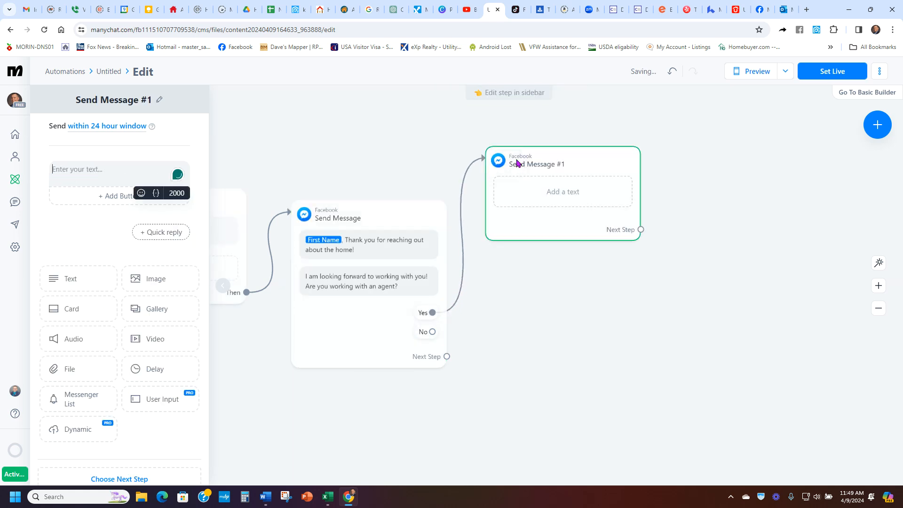
Step: Write "Your agent" as the text of the new message linked to Yes
{"action": "left_click", "coordinate": [122, 169]}
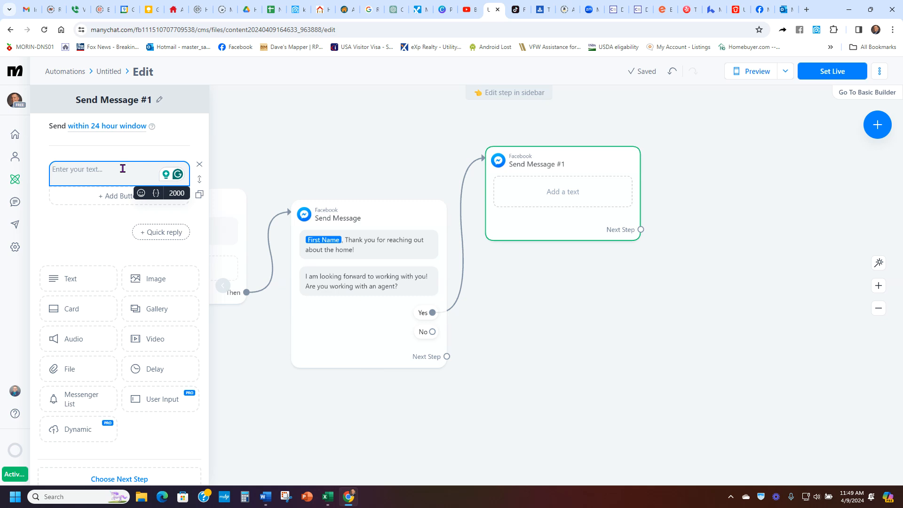
{"action": "type", "text": "Your "}
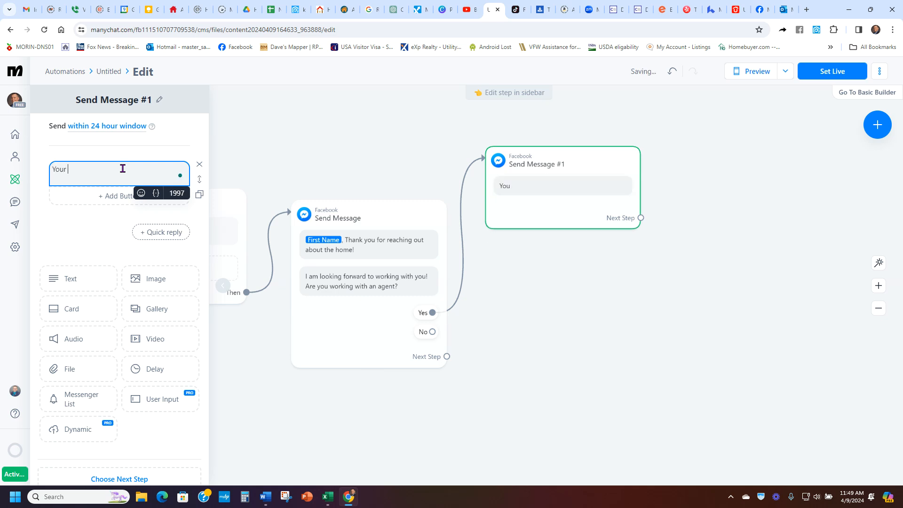
{"action": "type", "text": "agent dzkbjdlk;gbj"}
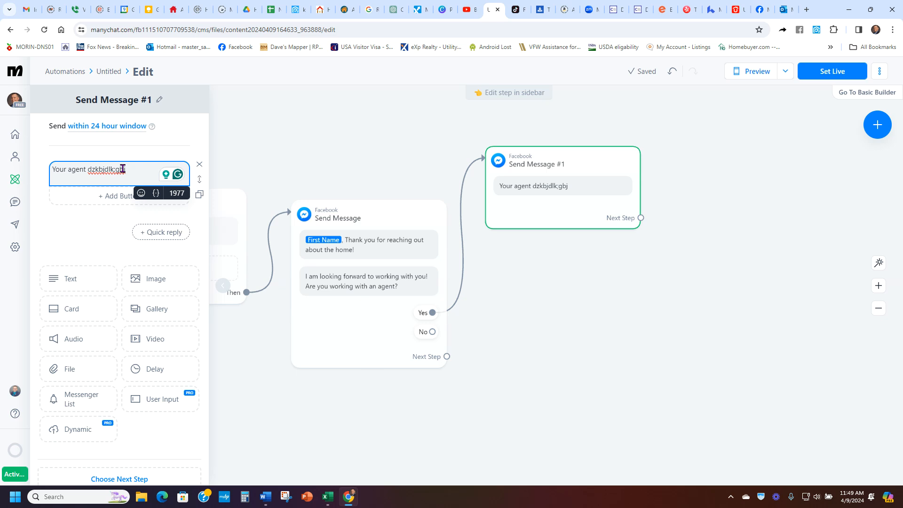
{"action": "key", "text": "BackSpace"}
{"action": "key", "text": "BackSpace"}
{"action": "key", "text": "BackSpace"}
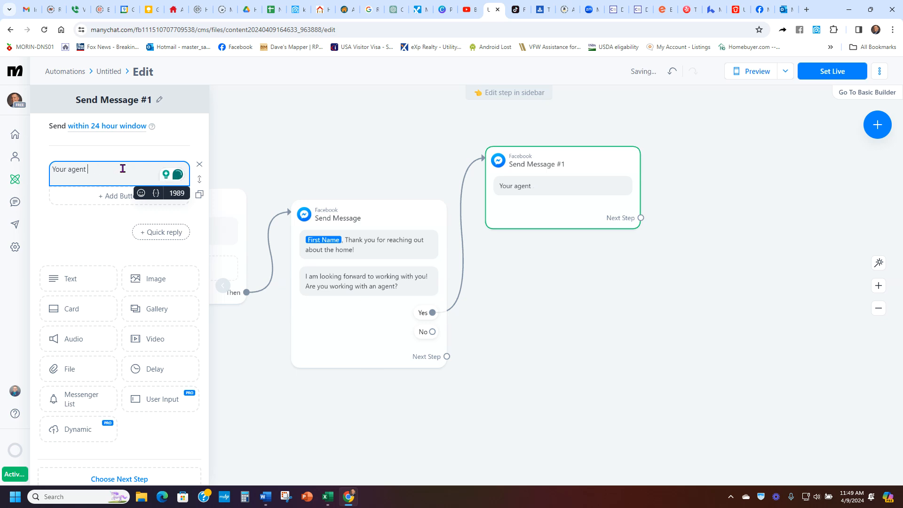
Step: Connect the No quick reply to another new Messenger Send Message step
{"action": "left_click", "coordinate": [538, 338]}
{"action": "left_click_drag", "start_coordinate": [433, 332], "coordinate": [506, 308]}
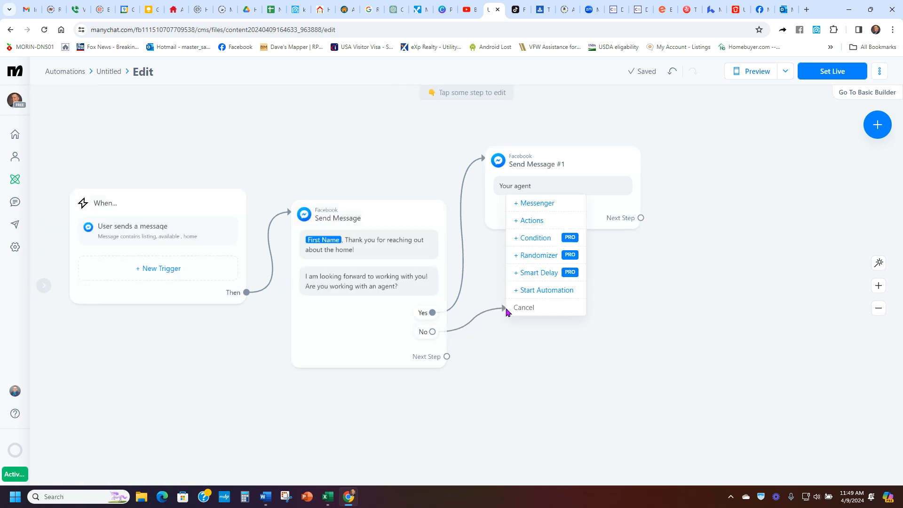
{"action": "left_click", "coordinate": [555, 204]}
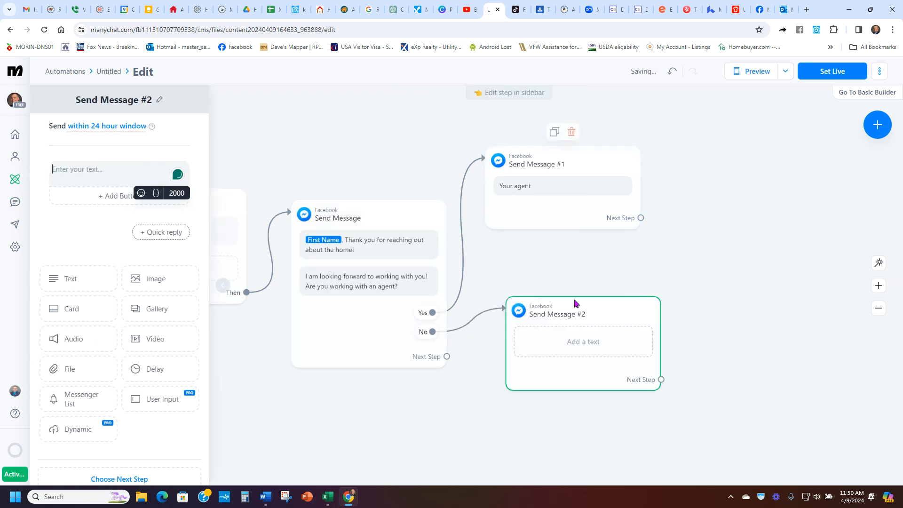
Step: Write "Great, now you are" followed by a smiling emoji in the message linked to No
{"action": "left_click", "coordinate": [117, 169]}
{"action": "type", "text": "great,"}
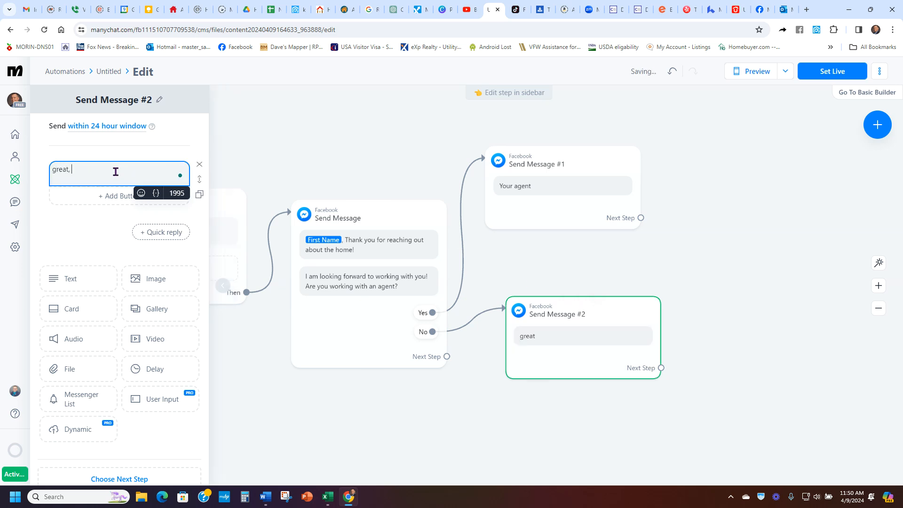
{"action": "type", "text": " now you are"}
{"action": "left_click", "coordinate": [141, 194]}
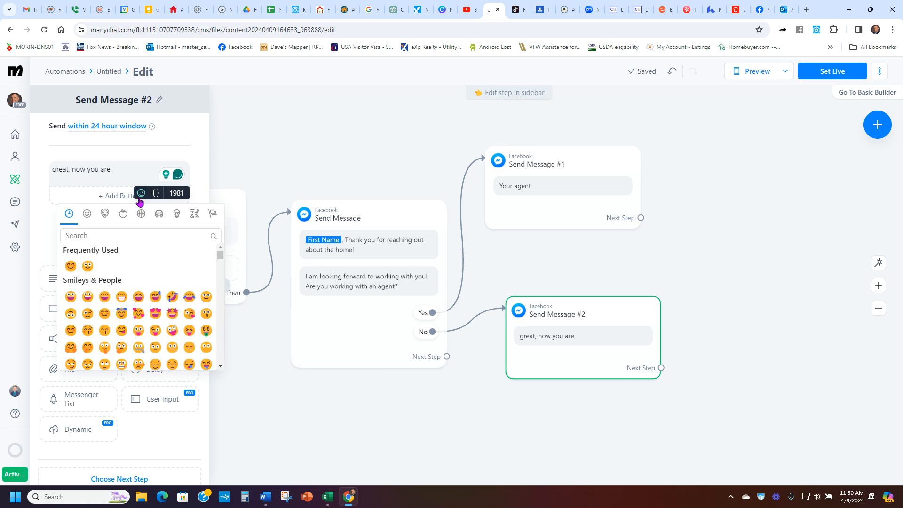
{"action": "left_click", "coordinate": [70, 266]}
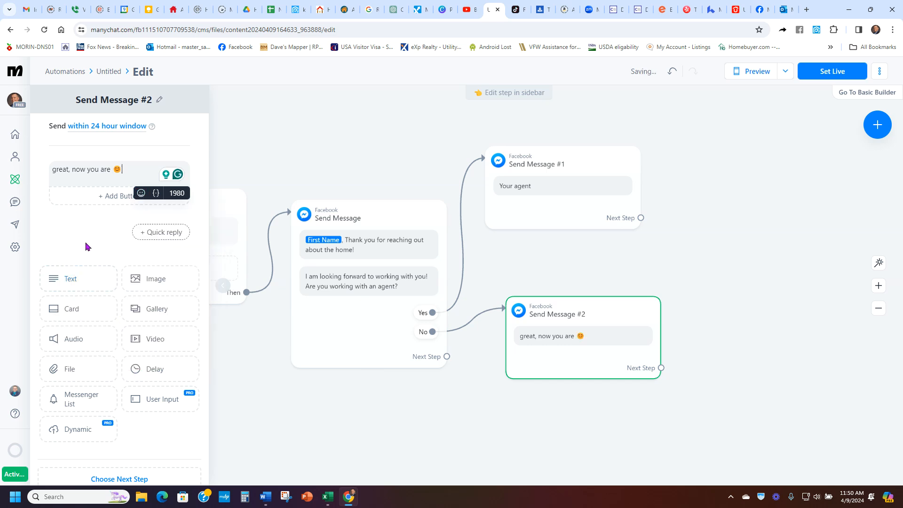
{"action": "left_click", "coordinate": [52, 170]}
{"action": "type", "text": "G"}
{"action": "key", "text": "Delete"}
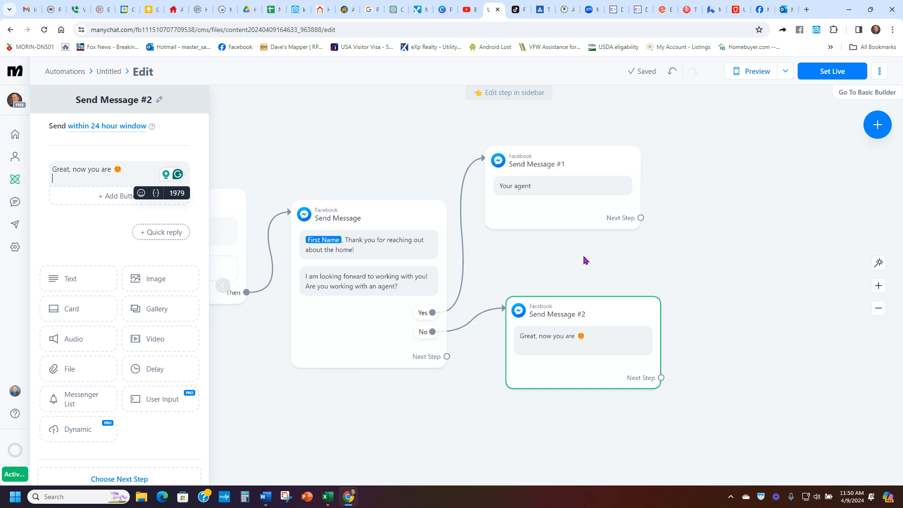
Step: Preview the automation and test answering No to the agent question
{"action": "left_click", "coordinate": [750, 74]}
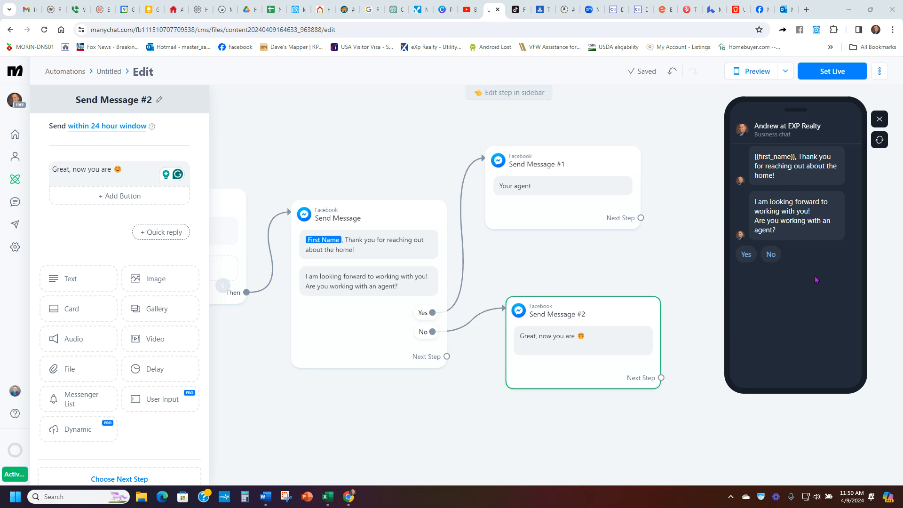
{"action": "left_click", "coordinate": [770, 254]}
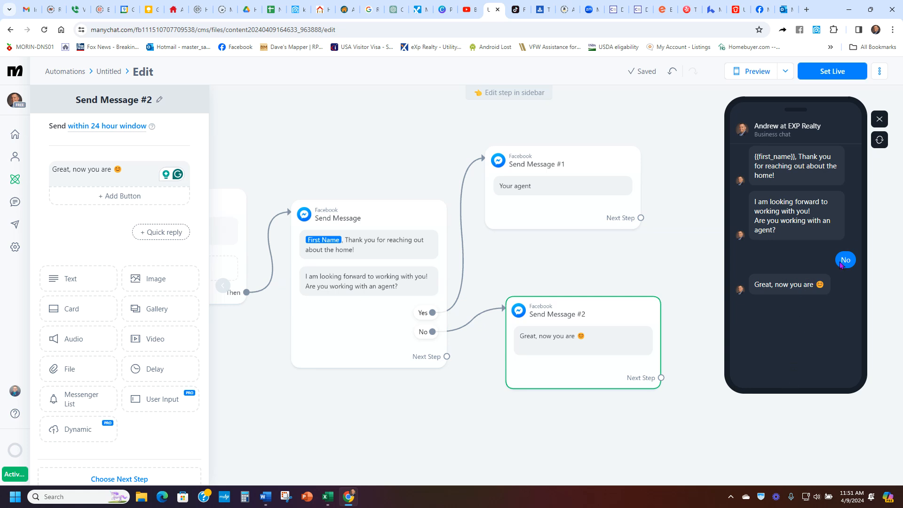
{"action": "left_click", "coordinate": [879, 119]}
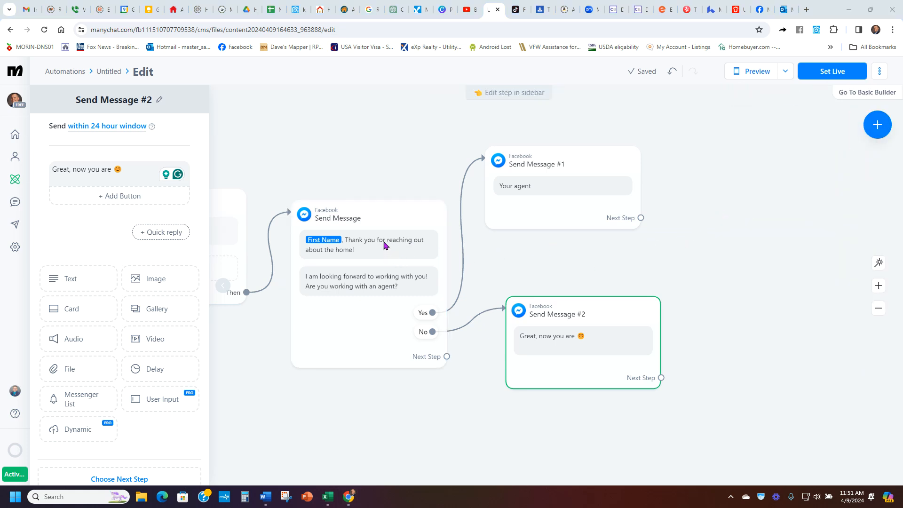
{"action": "mouse_move", "coordinate": [367, 253]}
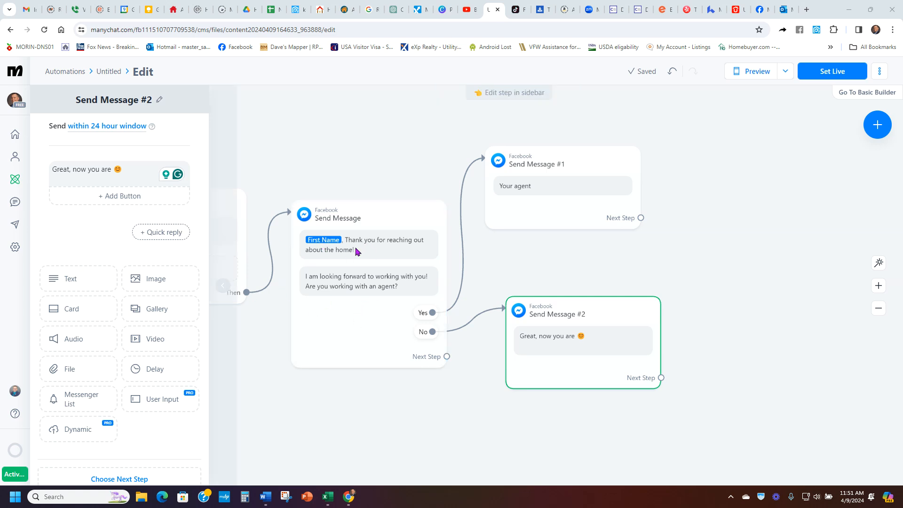
{"action": "left_click", "coordinate": [794, 193]}
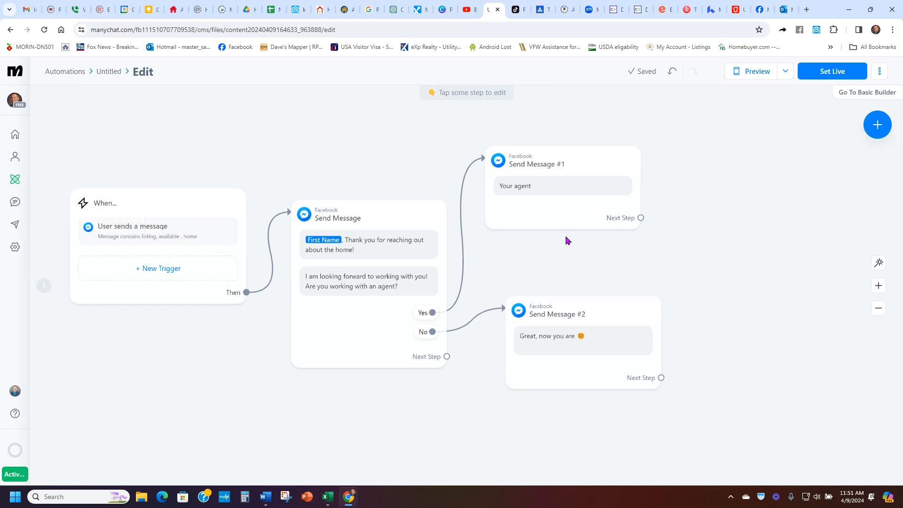
{"action": "left_click", "coordinate": [596, 343]}
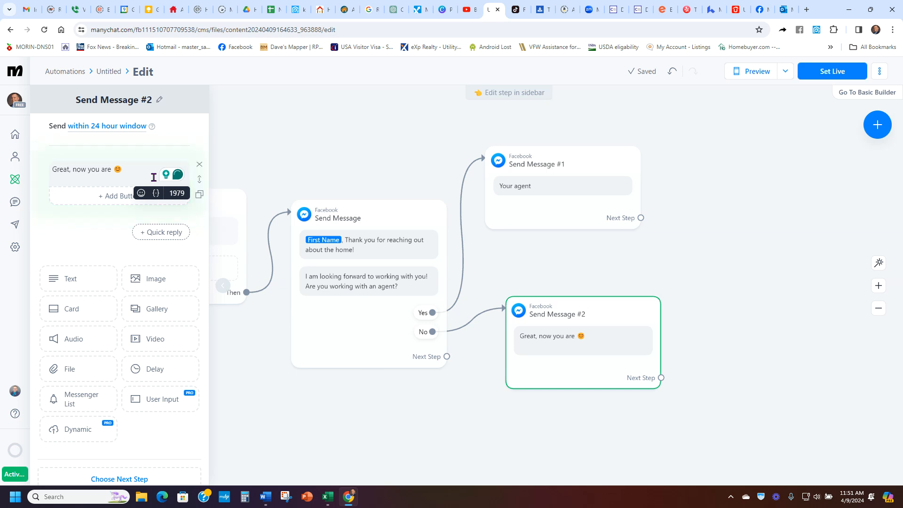
{"action": "left_click", "coordinate": [806, 216]}
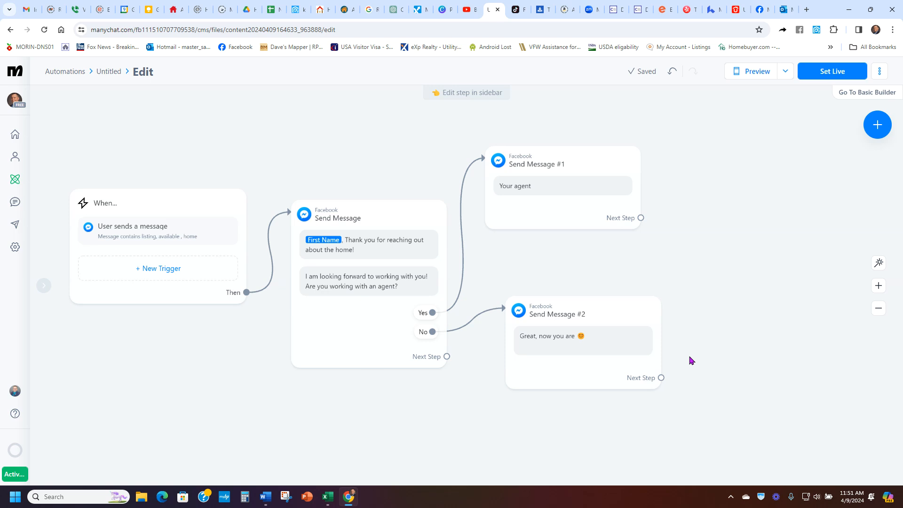
Step: Add a quick reply labelled cash to the "Your agent" message, keeping its text as "Your agent"
{"action": "left_click", "coordinate": [576, 210]}
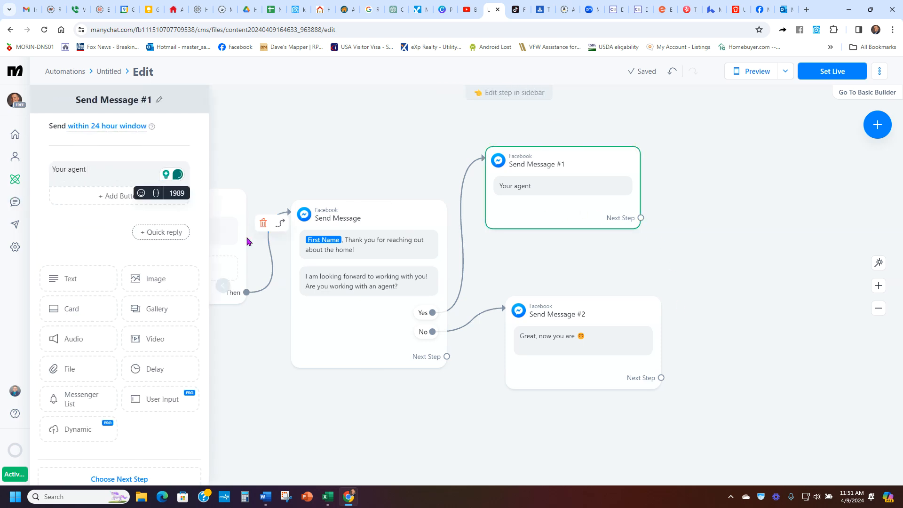
{"action": "left_click", "coordinate": [168, 232]}
{"action": "type", "text": "ash"}
{"action": "left_click", "coordinate": [159, 229]}
{"action": "left_click", "coordinate": [157, 230]}
{"action": "left_click", "coordinate": [155, 231]}
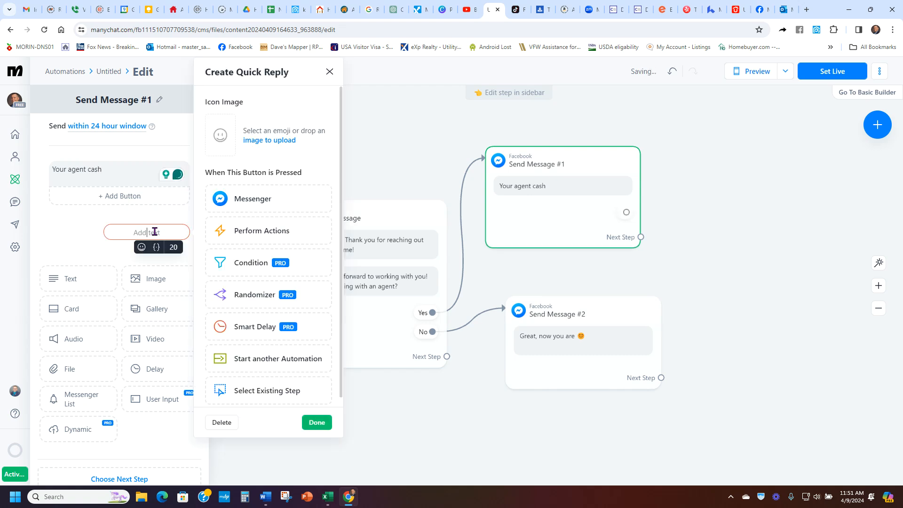
{"action": "type", "text": "cash"}
{"action": "left_click", "coordinate": [123, 170]}
{"action": "key", "text": "BackSpace"}
{"action": "key", "text": "BackSpace"}
{"action": "key", "text": "BackSpace"}
{"action": "key", "text": "BackSpace"}
{"action": "key", "text": "BackSpace"}
Step: Add two more quick replies, TF and already pre-approved, to the same message
{"action": "left_click", "coordinate": [152, 253]}
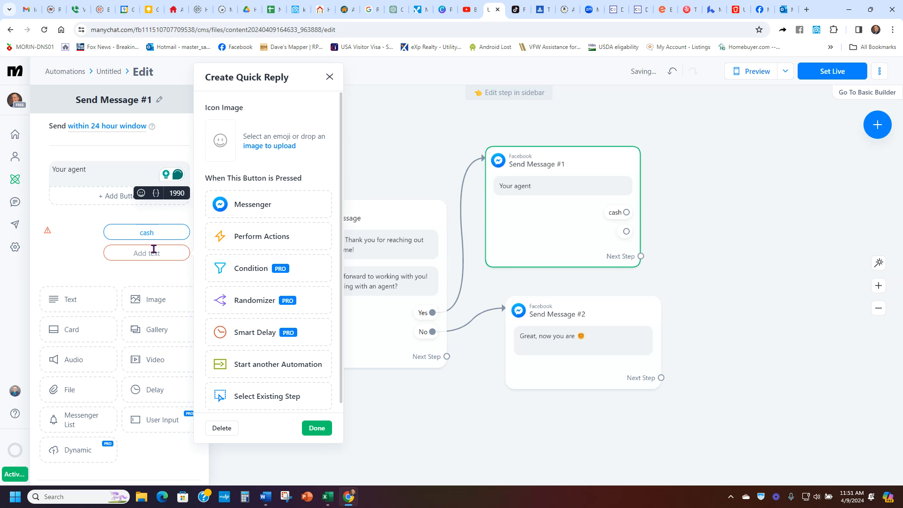
{"action": "left_click", "coordinate": [153, 250]}
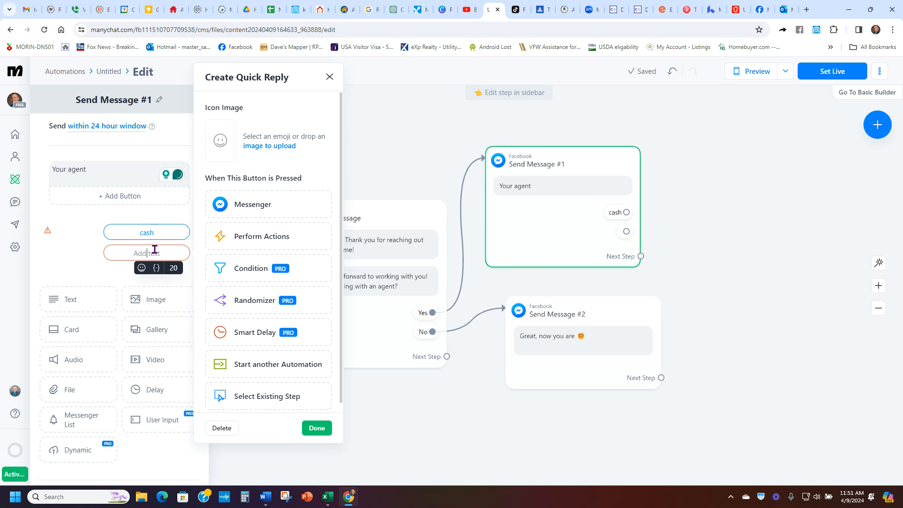
{"action": "type", "text": "TF"}
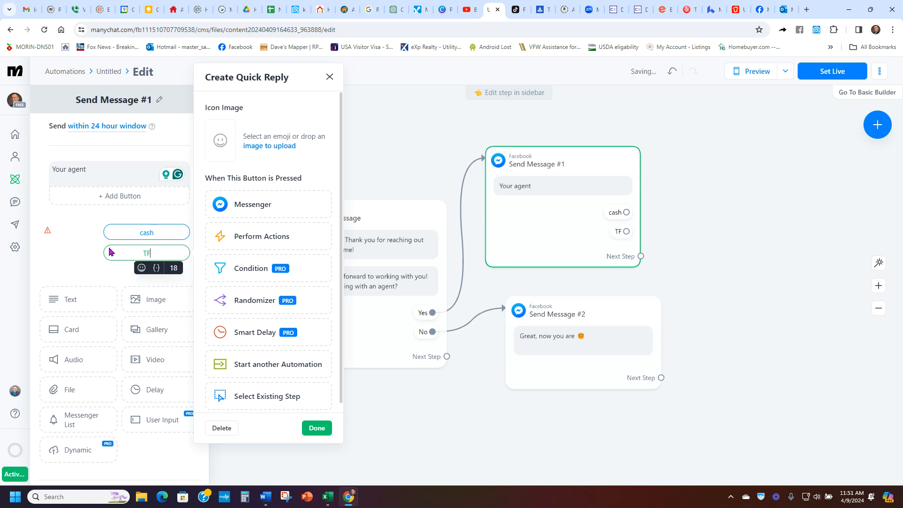
{"action": "key", "text": "Return"}
{"action": "left_click", "coordinate": [164, 274]}
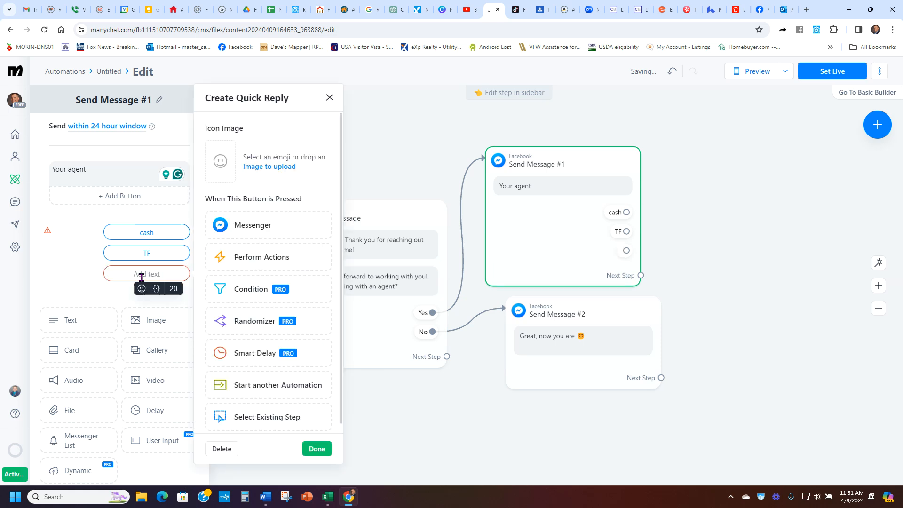
{"action": "type", "text": "already pre-appro"}
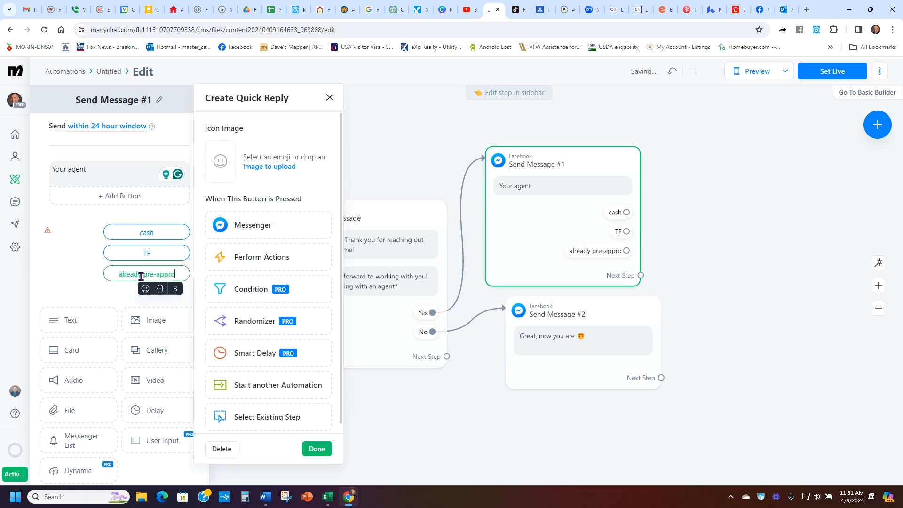
{"action": "type", "text": "ved"}
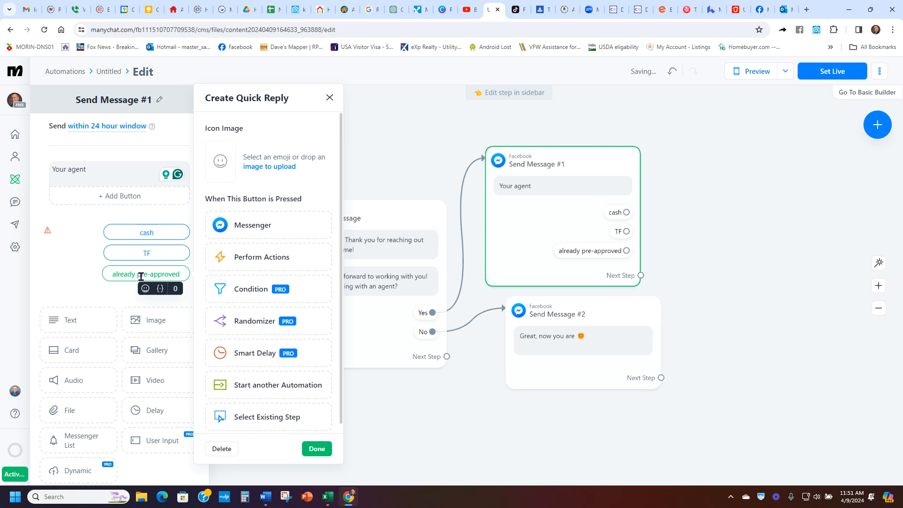
{"action": "left_click", "coordinate": [83, 261]}
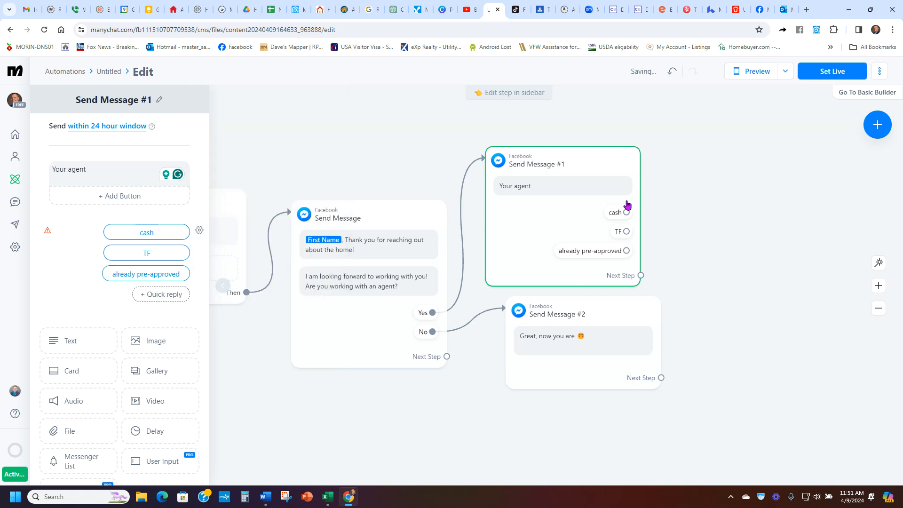
{"action": "left_click_drag", "start_coordinate": [715, 222], "coordinate": [604, 299]}
{"action": "left_click_drag", "start_coordinate": [516, 289], "coordinate": [572, 147]}
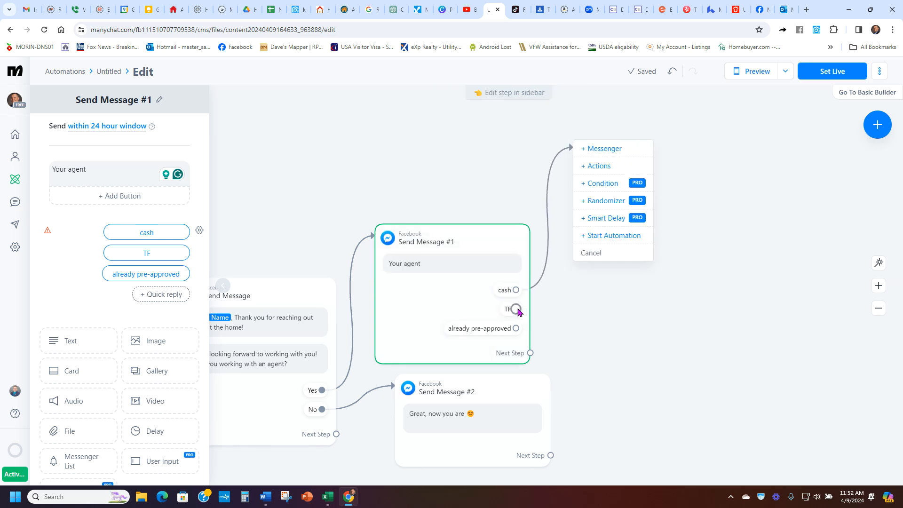
{"action": "left_click", "coordinate": [517, 309]}
{"action": "left_click_drag", "start_coordinate": [516, 329], "coordinate": [651, 379]}
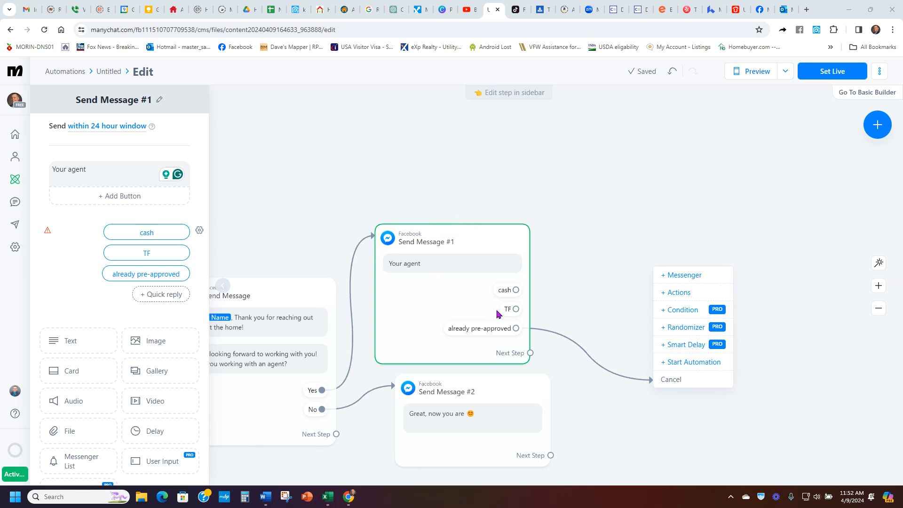
{"action": "left_click", "coordinate": [805, 296]}
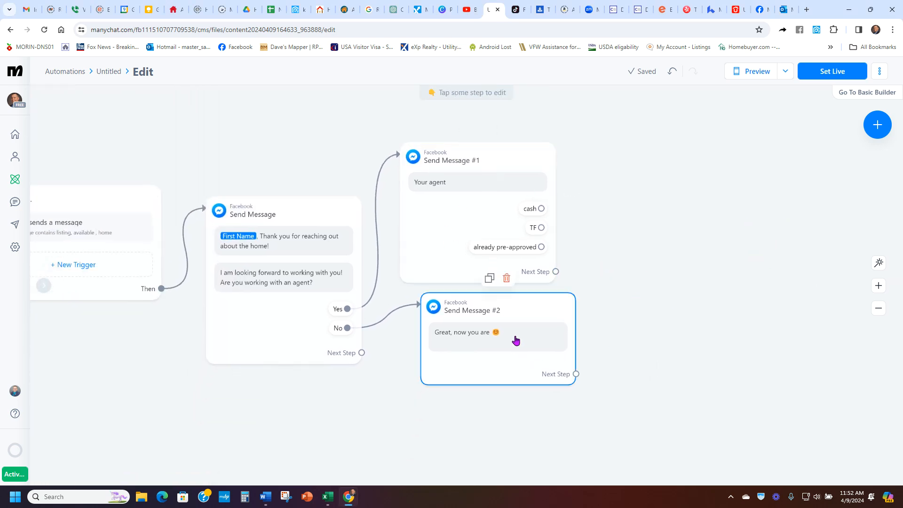
Step: Add a button titled My Website to the No-branch message
{"action": "left_click", "coordinate": [516, 340]}
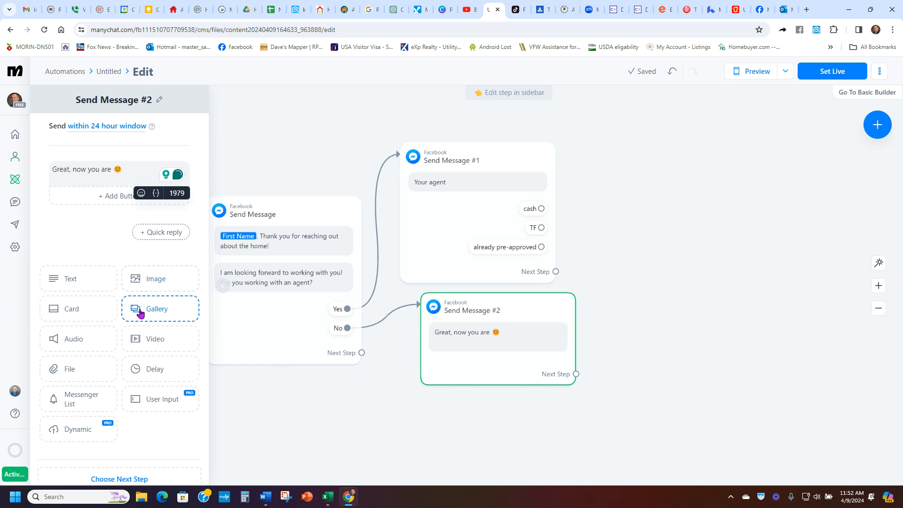
{"action": "left_click", "coordinate": [480, 211]}
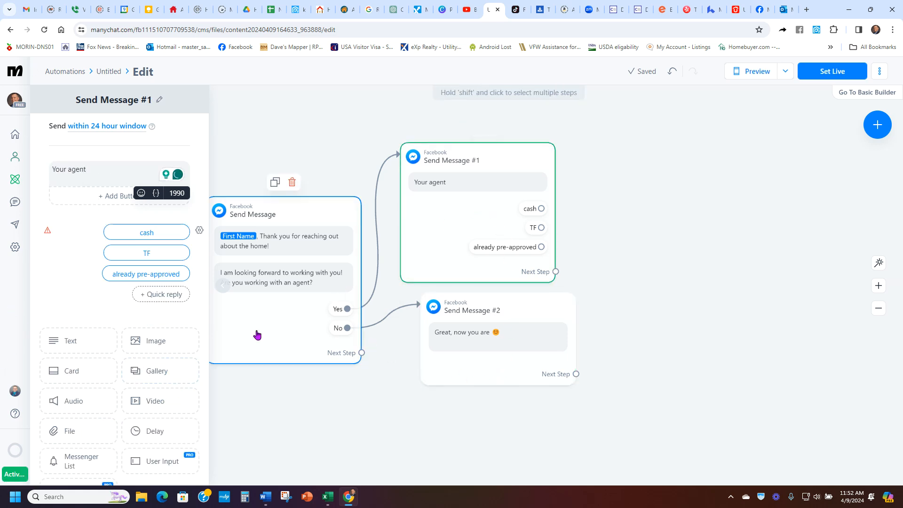
{"action": "left_click_drag", "start_coordinate": [258, 334], "coordinate": [282, 280]}
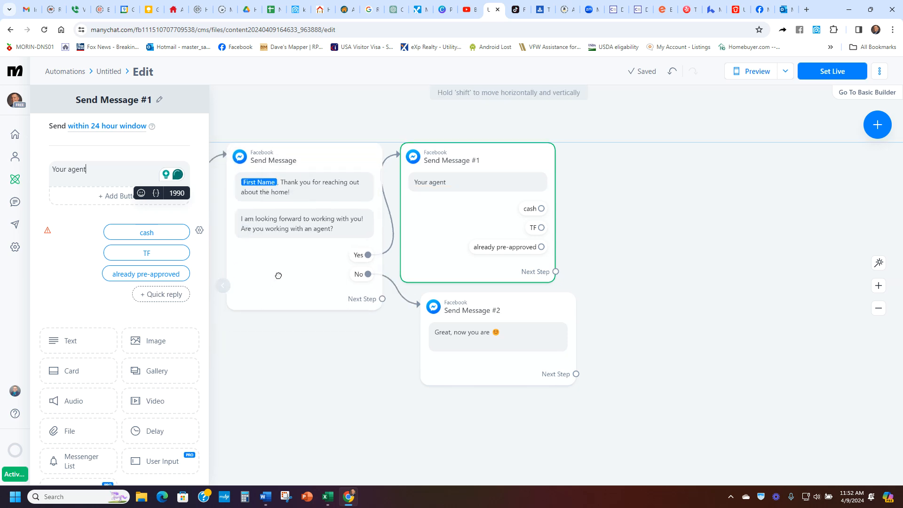
{"action": "left_click", "coordinate": [472, 358]}
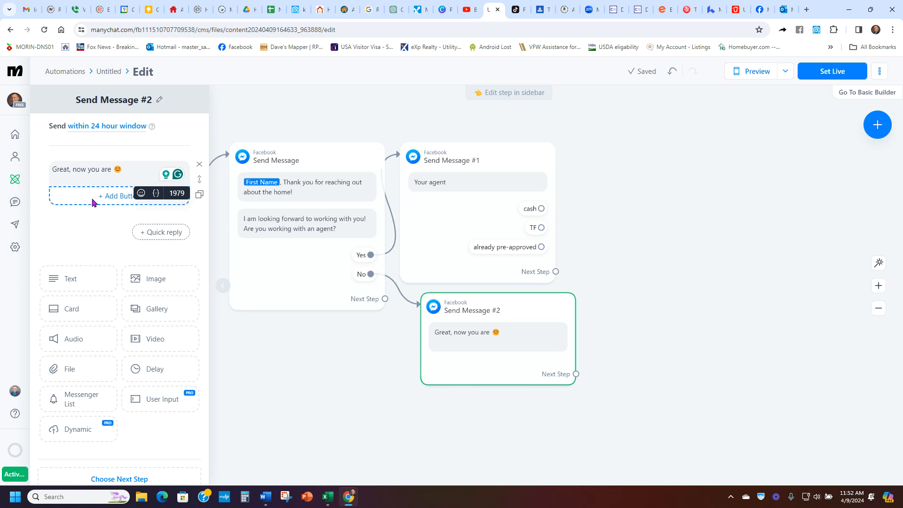
{"action": "left_click", "coordinate": [108, 197]}
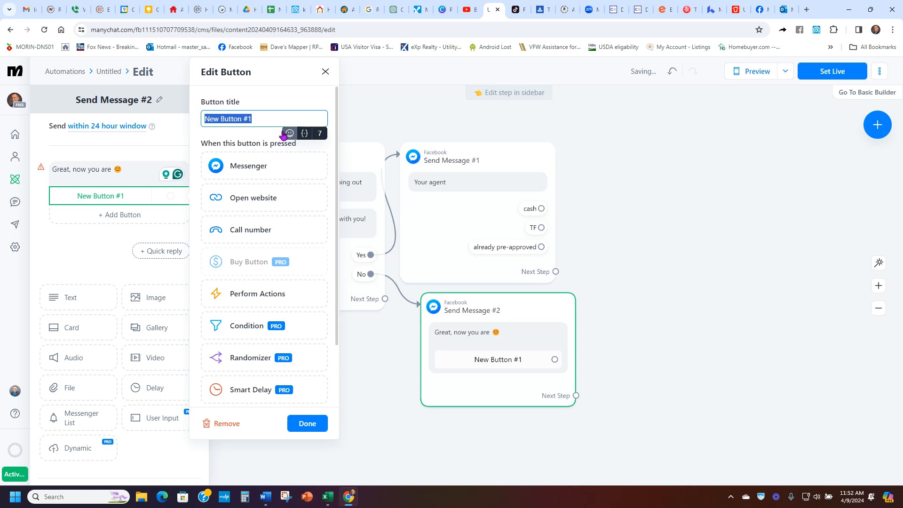
{"action": "type", "text": "My Website"}
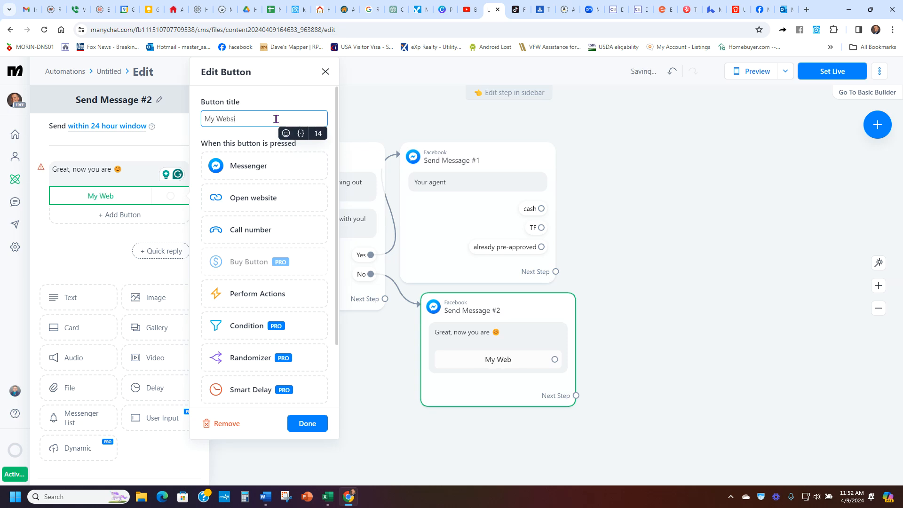
Step: Copy the agent's website address from the website tab and set the My Website button to open that URL
{"action": "left_click", "coordinate": [322, 10]}
{"action": "left_click", "coordinate": [344, 29]}
{"action": "key", "text": "ctrl+c"}
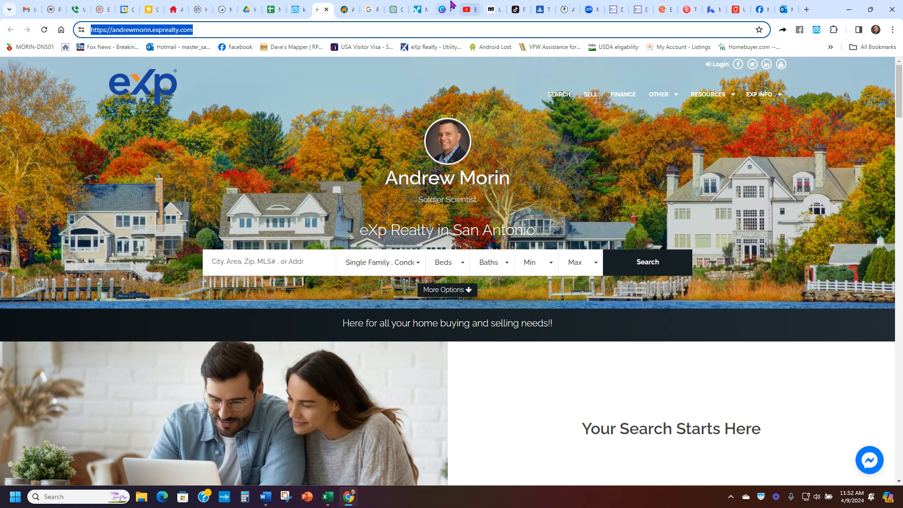
{"action": "left_click", "coordinate": [493, 9]}
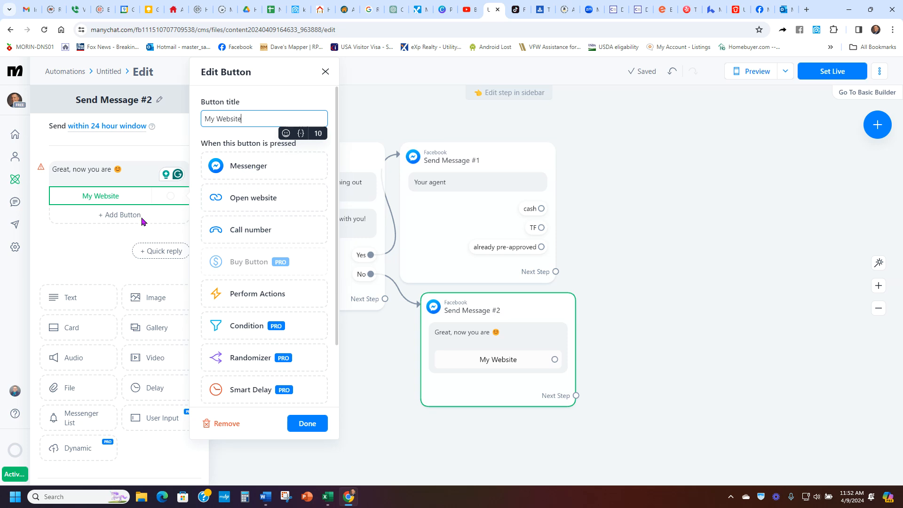
{"action": "left_click", "coordinate": [241, 205]}
{"action": "left_click", "coordinate": [262, 219]}
{"action": "key", "text": "ctrl+v"}
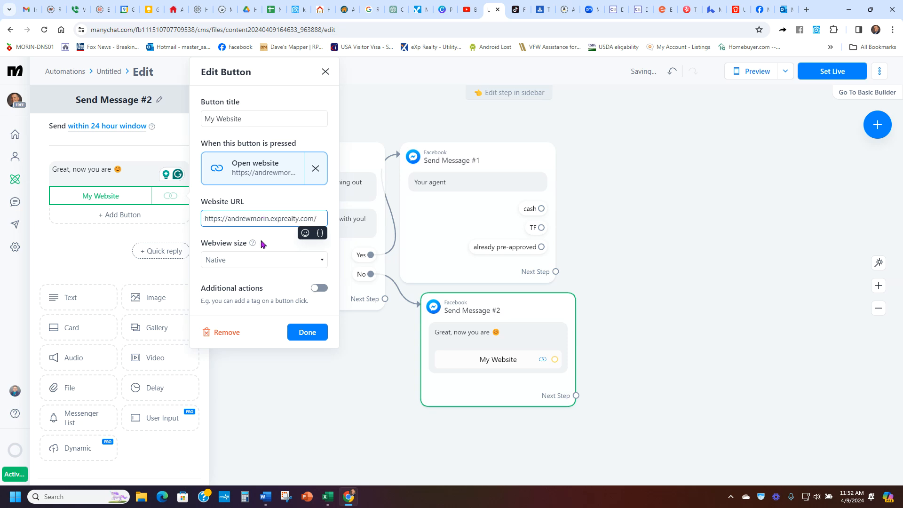
{"action": "left_click", "coordinate": [263, 244]}
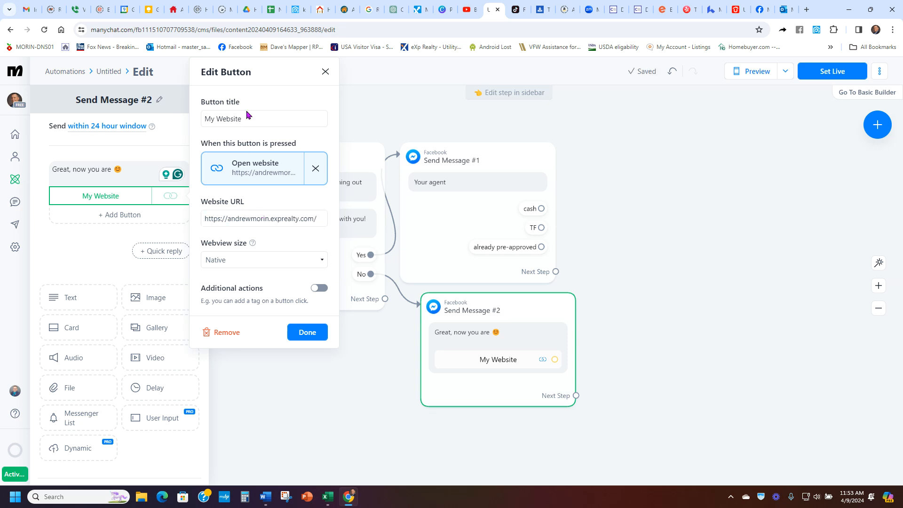
{"action": "left_click", "coordinate": [294, 331]}
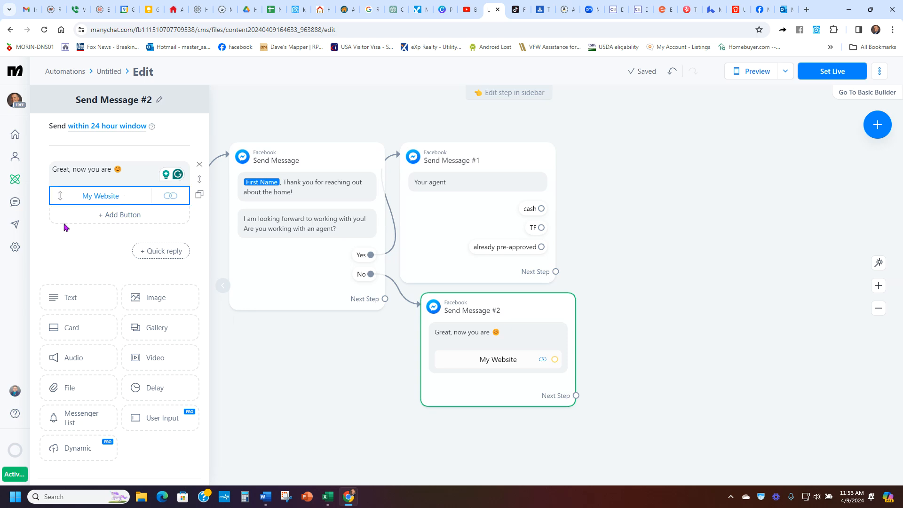
Step: Add an image block above the message text and upload a headshot photo from the Real estate goods folder
{"action": "left_click", "coordinate": [145, 297]}
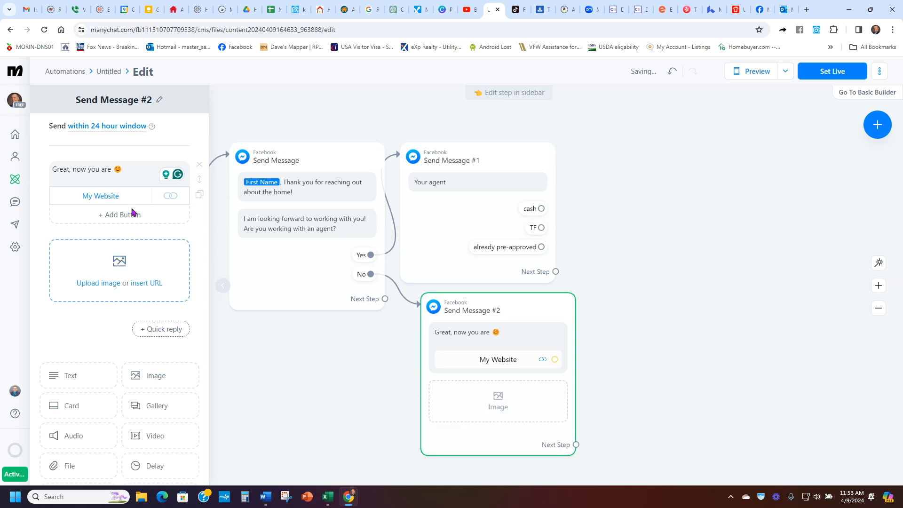
{"action": "left_click", "coordinate": [147, 292]}
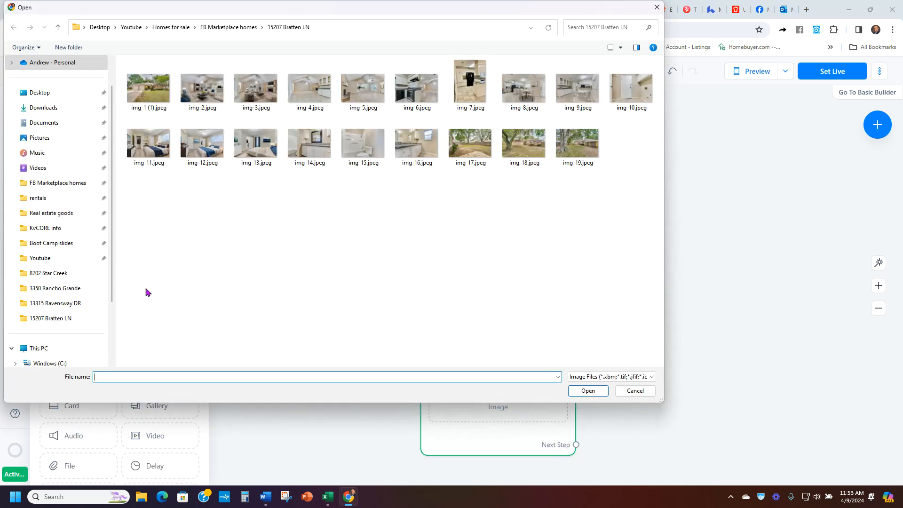
{"action": "left_click", "coordinate": [633, 392]}
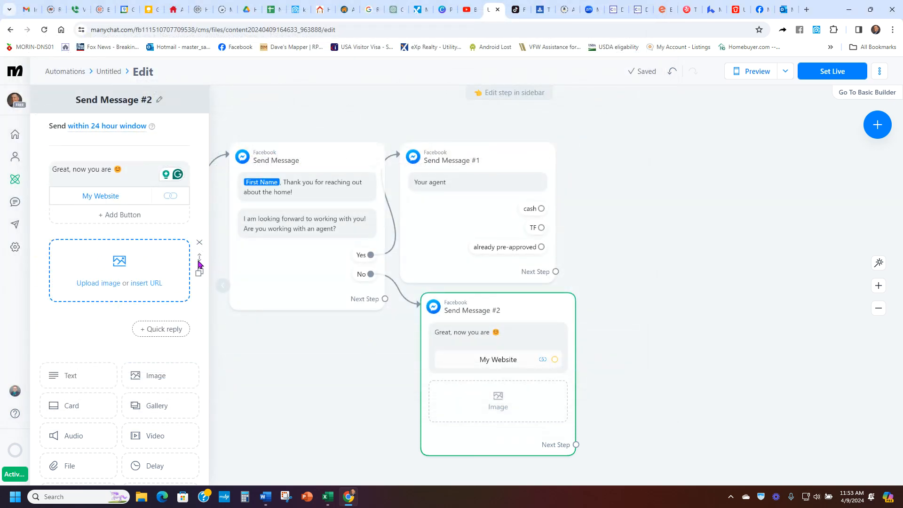
{"action": "left_click_drag", "start_coordinate": [201, 259], "coordinate": [189, 157]}
{"action": "left_click", "coordinate": [117, 188]}
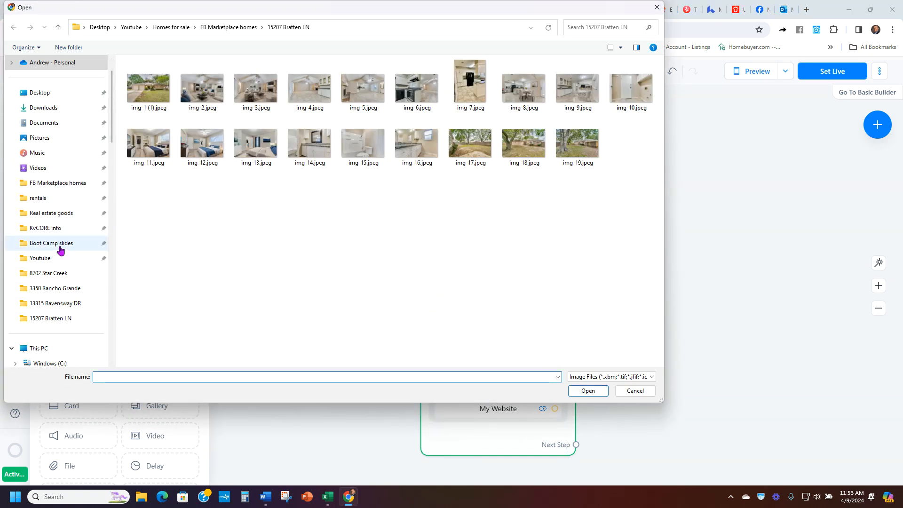
{"action": "left_click", "coordinate": [61, 183]}
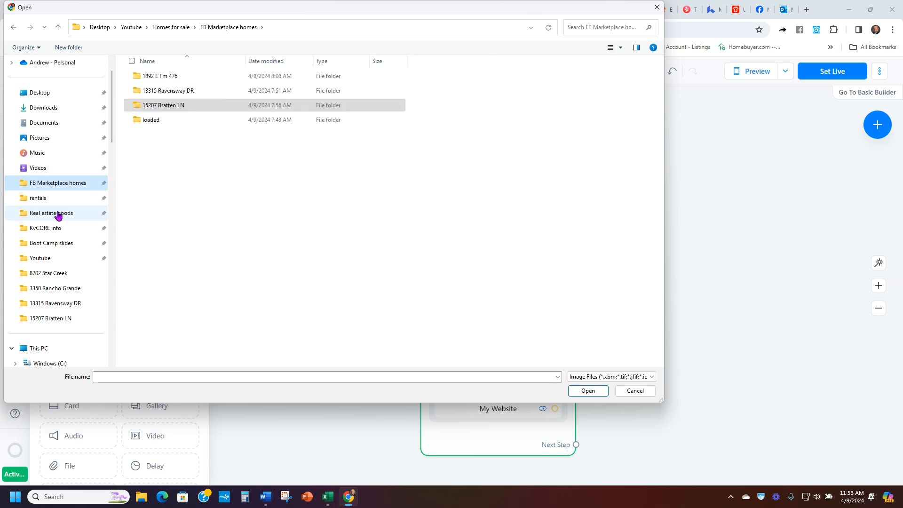
{"action": "left_click", "coordinate": [57, 213]}
{"action": "double_click", "coordinate": [161, 252]}
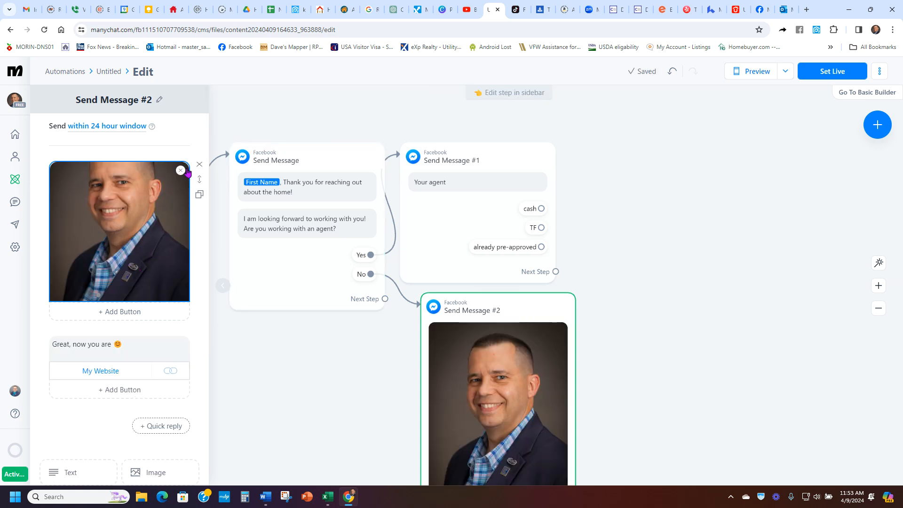
Step: Delete the headshot image block from the No-branch message
{"action": "left_click_drag", "start_coordinate": [617, 415], "coordinate": [605, 307]}
{"action": "left_click_drag", "start_coordinate": [505, 297], "coordinate": [508, 301]}
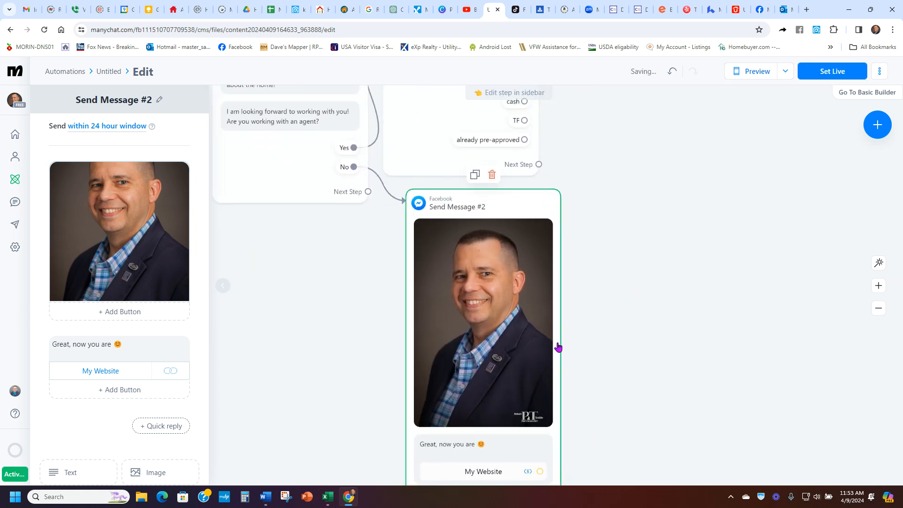
{"action": "left_click_drag", "start_coordinate": [591, 354], "coordinate": [625, 305]}
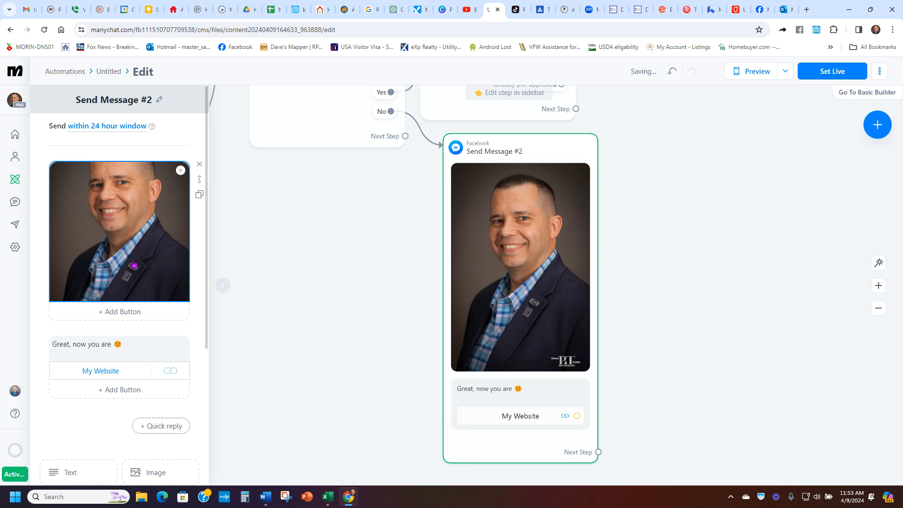
{"action": "left_click", "coordinate": [199, 166]}
{"action": "left_click", "coordinate": [525, 125]}
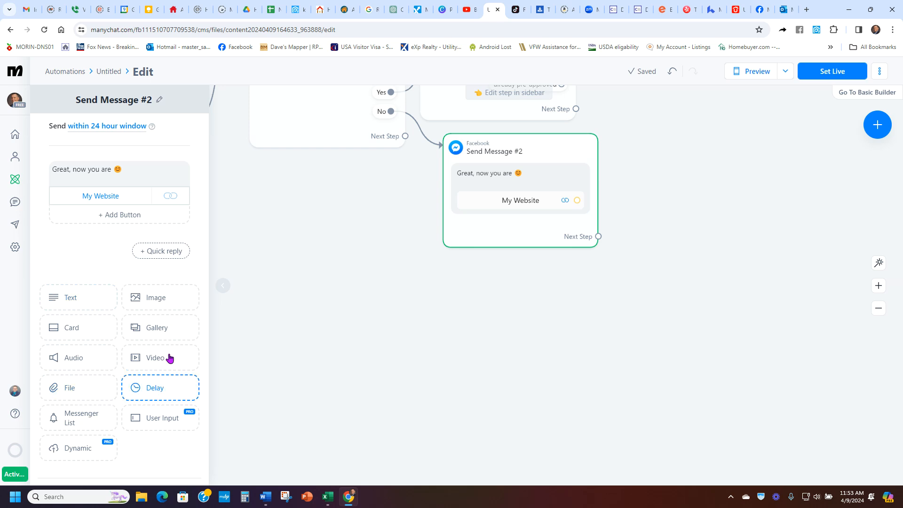
Step: Add a text block reading "test 2" below the website button message
{"action": "left_click", "coordinate": [85, 301]}
{"action": "type", "text": "te"}
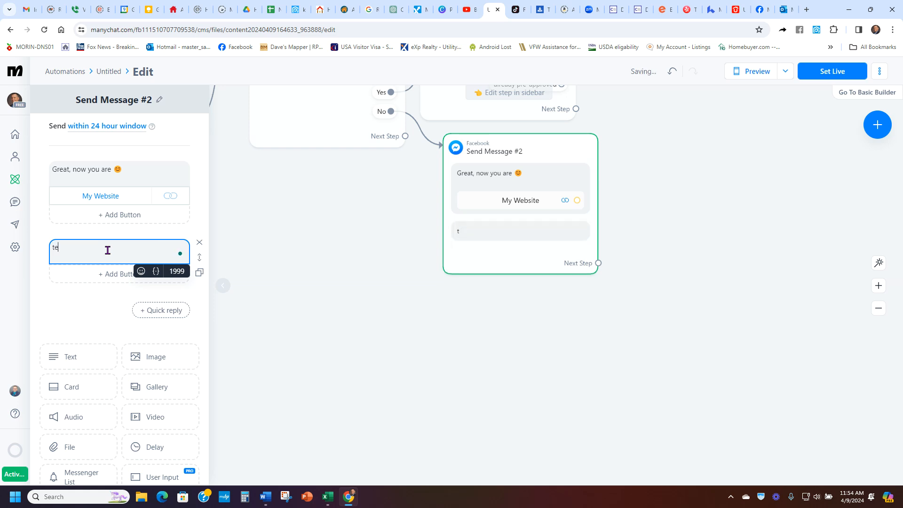
{"action": "type", "text": "st 2"}
{"action": "left_click", "coordinate": [80, 296]}
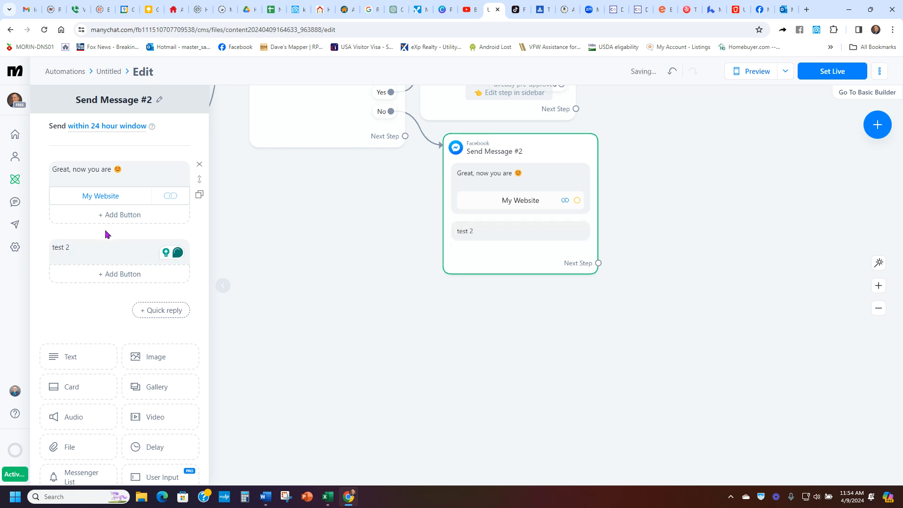
Step: Insert a typing delay above the test 2 text and set it to 2 seconds
{"action": "left_click", "coordinate": [157, 449]}
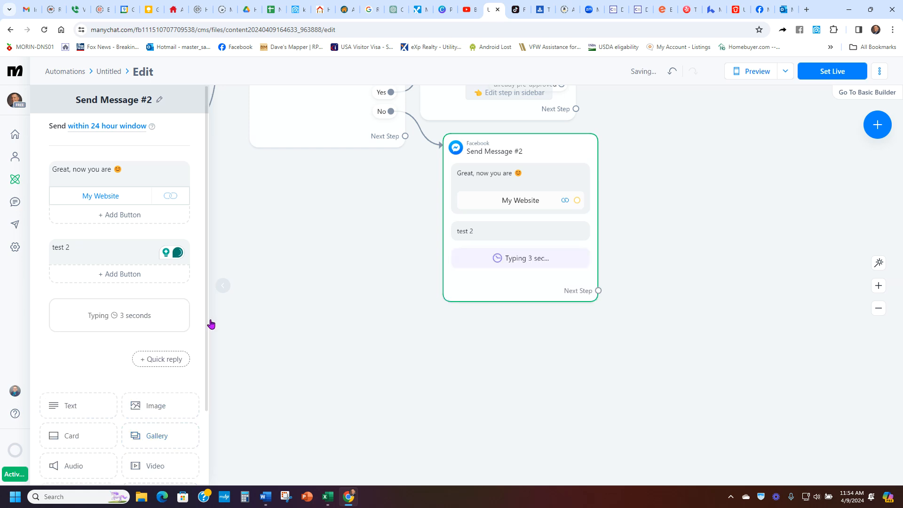
{"action": "left_click_drag", "start_coordinate": [199, 317], "coordinate": [202, 242]}
{"action": "left_click", "coordinate": [133, 256]}
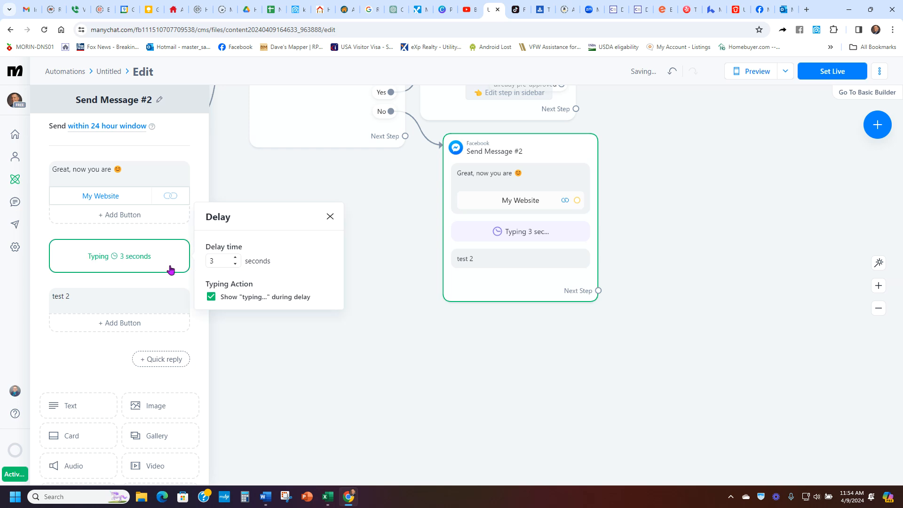
{"action": "left_click", "coordinate": [235, 258]}
{"action": "left_click", "coordinate": [235, 264]}
{"action": "left_click", "coordinate": [78, 359]}
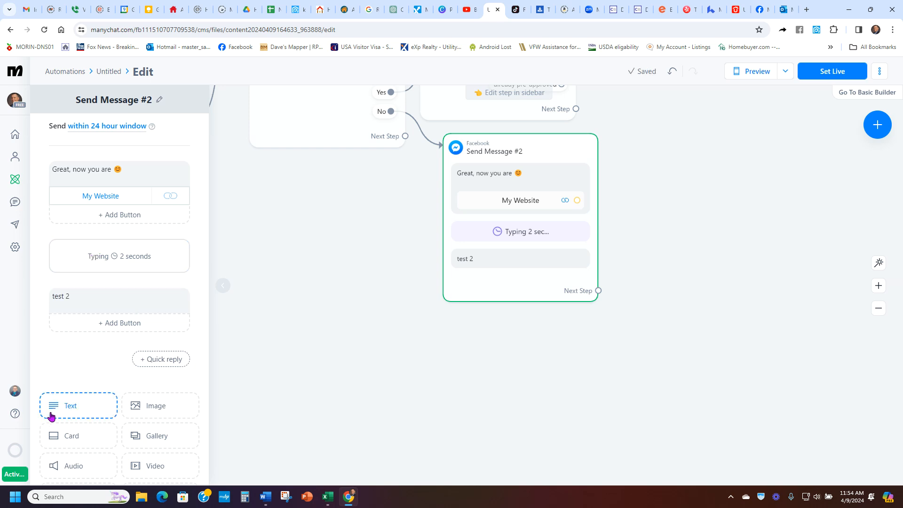
Step: Review the whole flow and the contents of the No-branch message
{"action": "left_click_drag", "start_coordinate": [615, 216], "coordinate": [668, 277]}
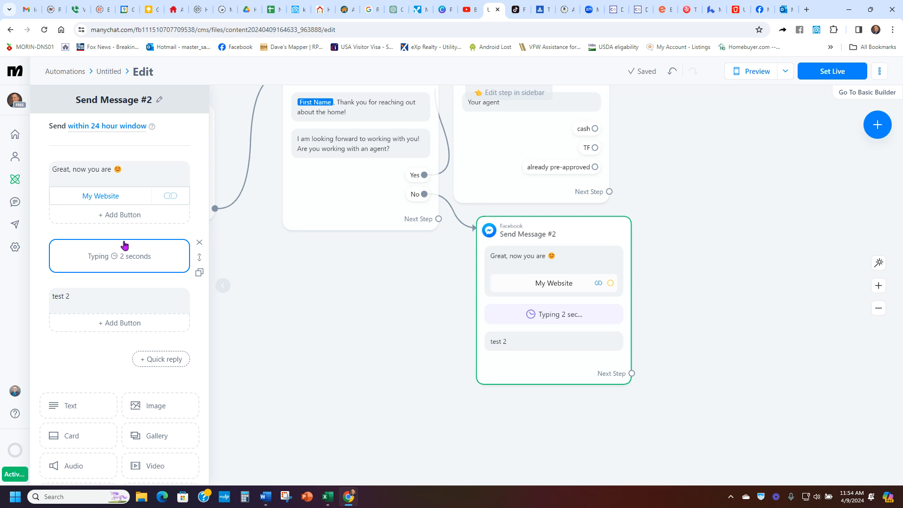
{"action": "left_click_drag", "start_coordinate": [283, 272], "coordinate": [300, 344]}
{"action": "left_click", "coordinate": [291, 370]}
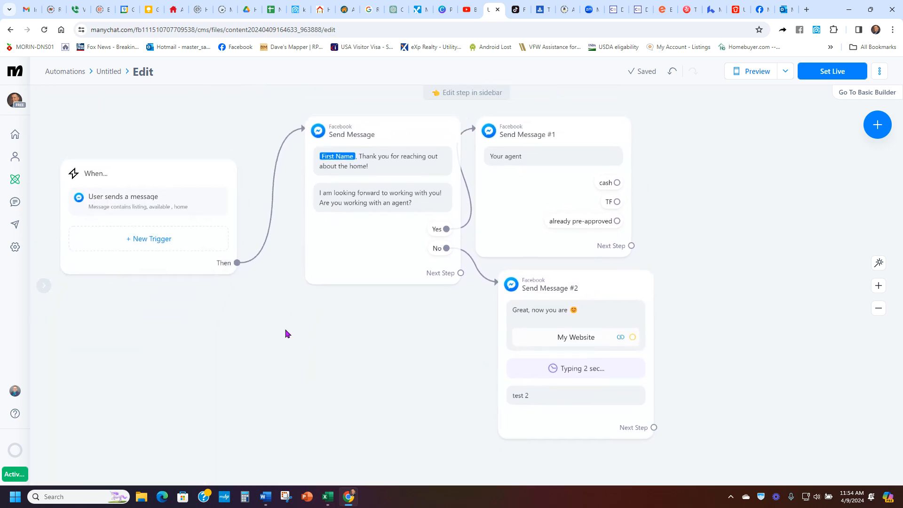
{"action": "left_click", "coordinate": [634, 306]}
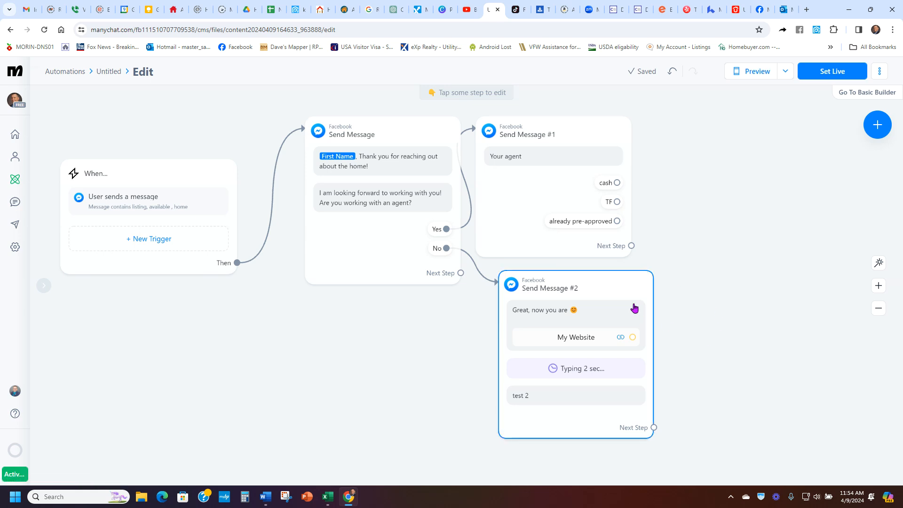
{"action": "scroll", "coordinate": [156, 391], "scroll_direction": "down", "scroll_amount": 3}
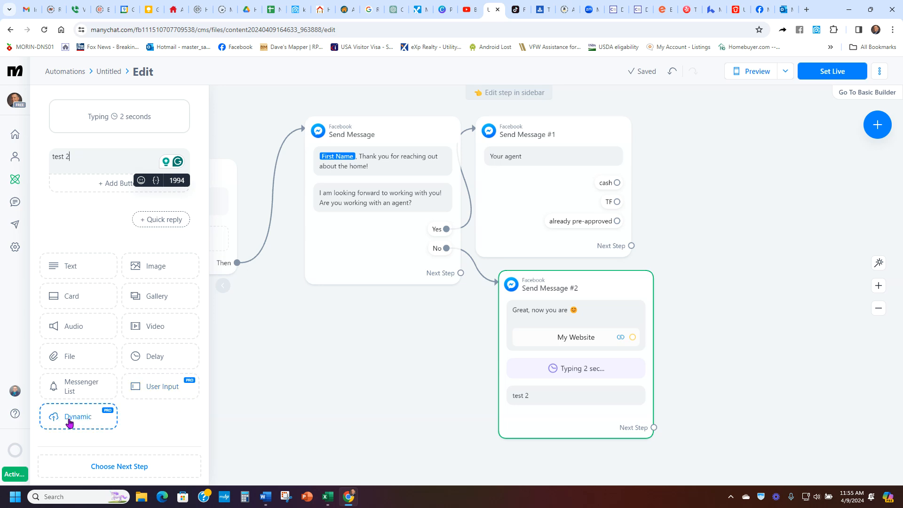
{"action": "scroll", "coordinate": [177, 426], "scroll_direction": "up", "scroll_amount": 1}
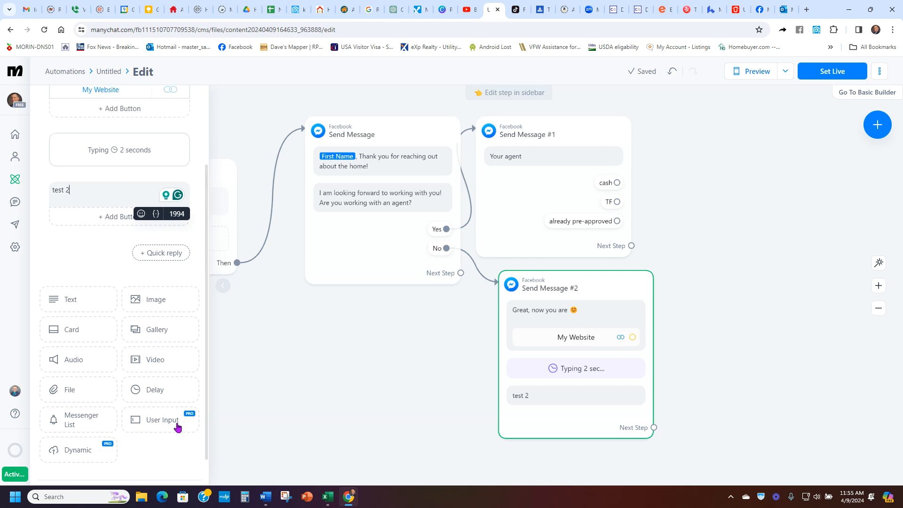
{"action": "left_click", "coordinate": [250, 407]}
{"action": "scroll", "coordinate": [260, 351], "scroll_direction": "up", "scroll_amount": 3}
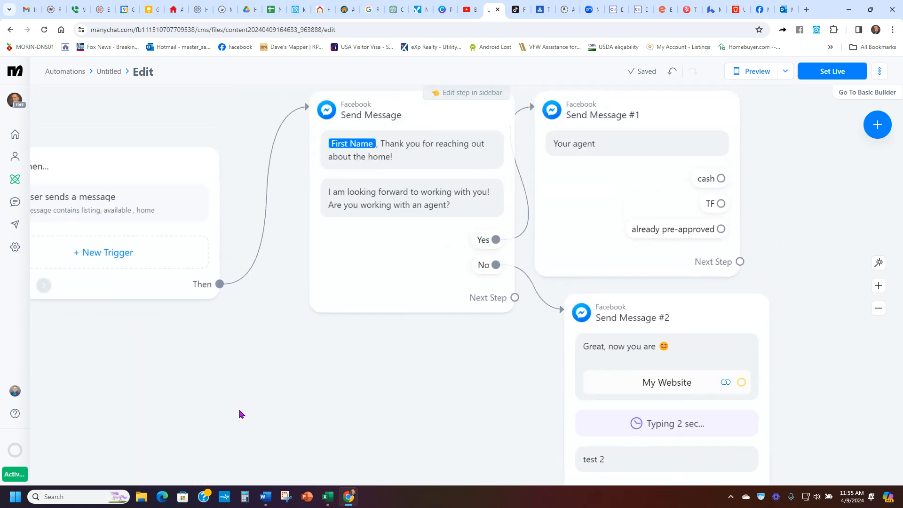
{"action": "scroll", "coordinate": [233, 399], "scroll_direction": "down", "scroll_amount": 4}
{"action": "scroll", "coordinate": [224, 397], "scroll_direction": "up", "scroll_amount": 3}
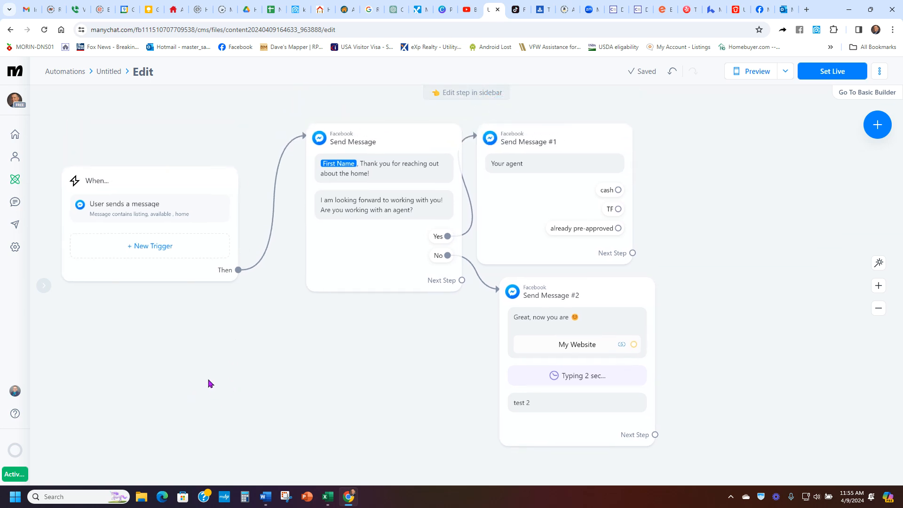